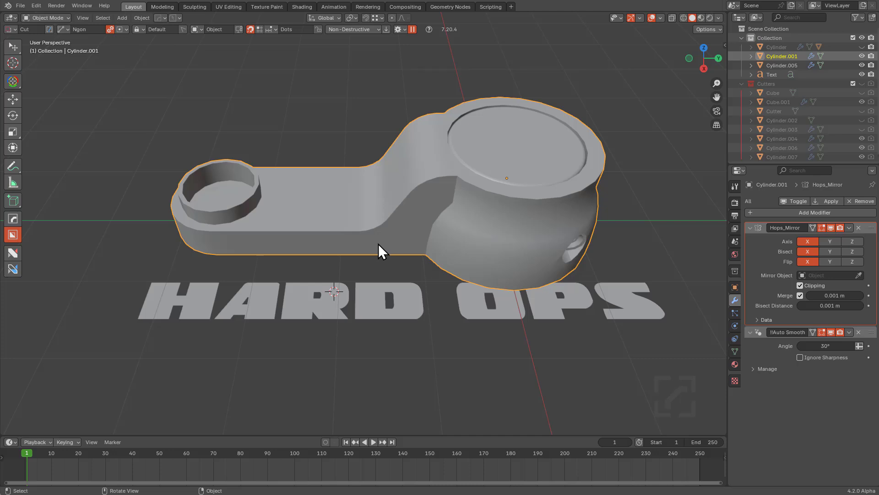
Step: Extract the selected crank-arm edge loop into a new object, Cylinder.001_Piece, with Hard Ops
middle_drag(372, 249, 480, 238)
middle_click(384, 260)
scroll(382, 255, down, 1)
scroll(333, 259, up, 5)
key(Tab)
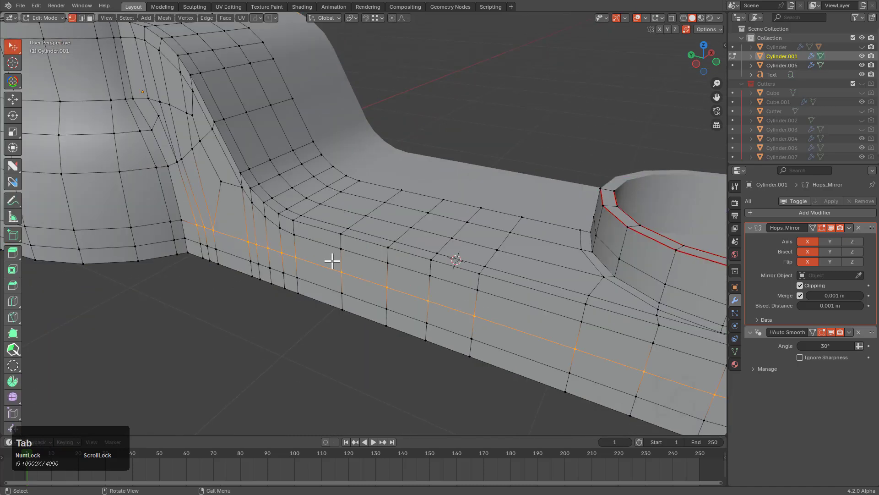
scroll(300, 242, down, 3)
middle_drag(300, 242, 276, 223)
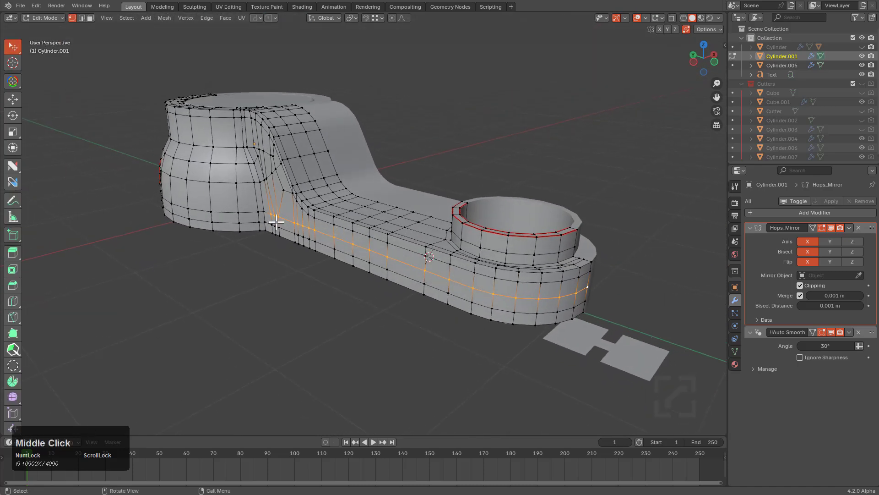
middle_drag(553, 285, 453, 253)
key(q)
click(560, 295)
scroll(406, 278, down, 2)
Step: Cancel moving the piece and convert Cylinder.001_Piece into a curve with Hard Ops
scroll(407, 267, down, 2)
key(g)
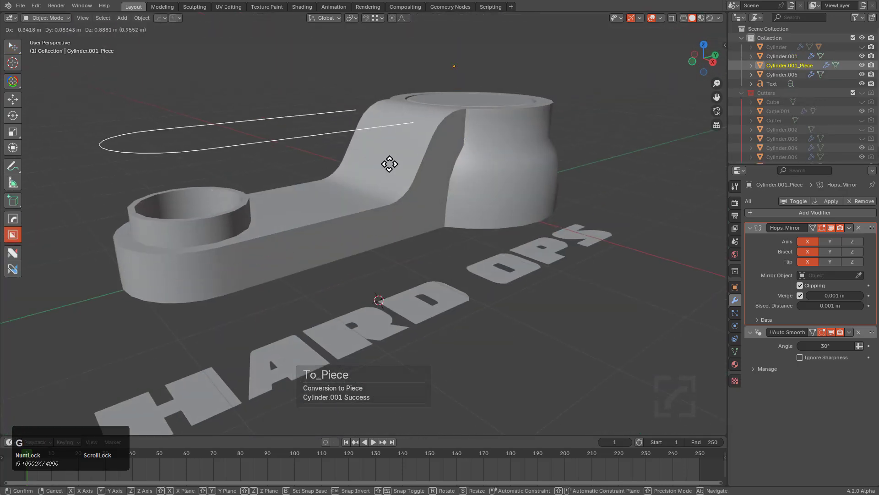
right_click(389, 164)
middle_drag(392, 152, 424, 218)
scroll(501, 220, up, 3)
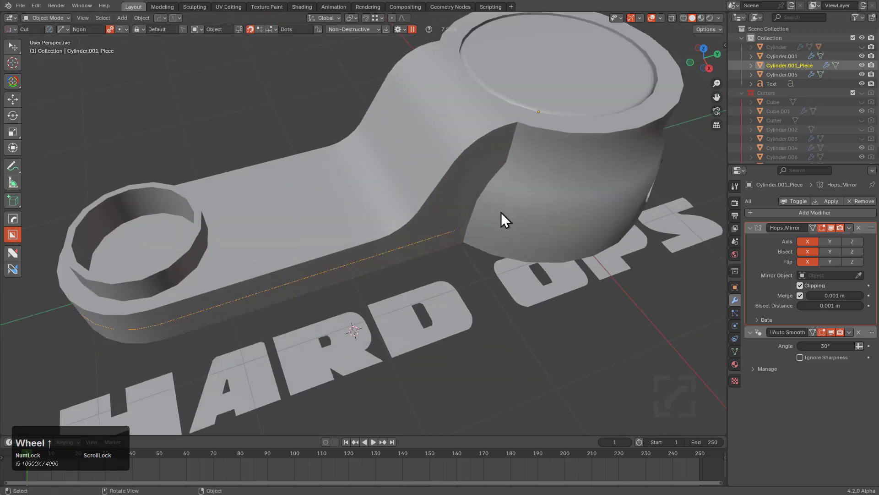
key(q)
mouse_move(502, 250)
ctrl+click(549, 336)
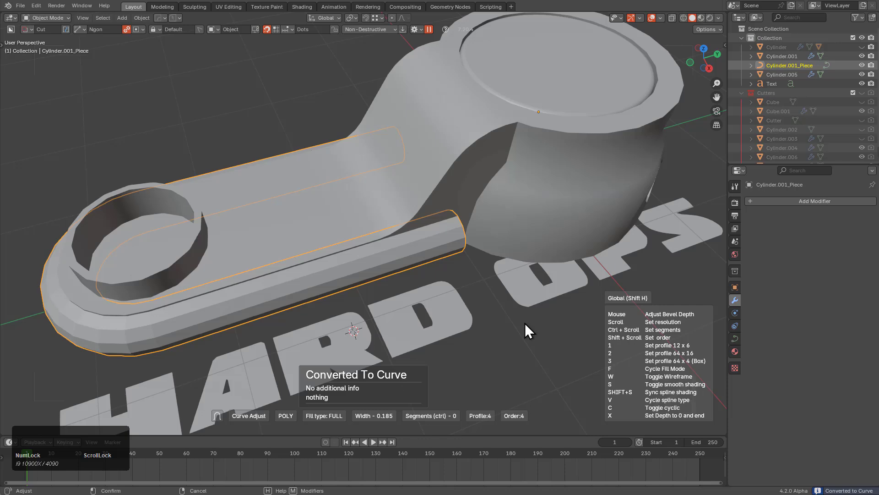
right_click(527, 320)
Step: Leave curve editing and select the HARD OPS text object
middle_drag(442, 273, 437, 252)
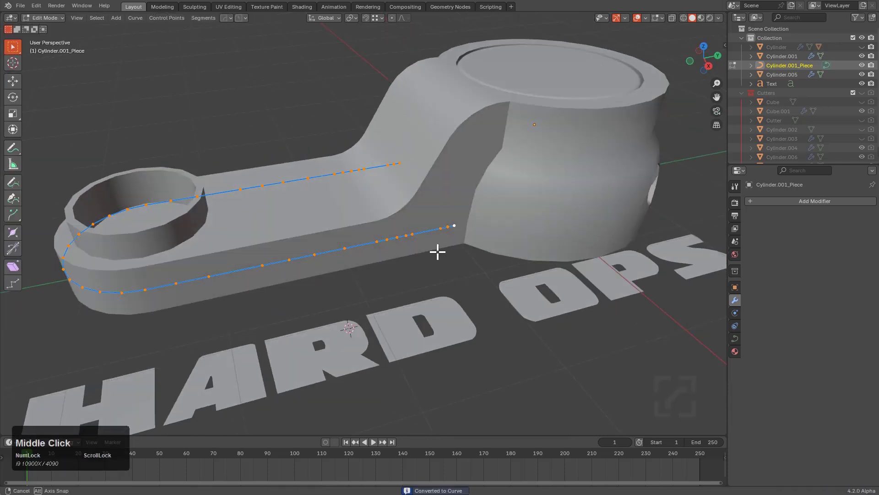
scroll(437, 251, up, 5)
scroll(365, 238, down, 6)
key(Tab)
middle_drag(365, 238, 391, 274)
scroll(396, 306, up, 2)
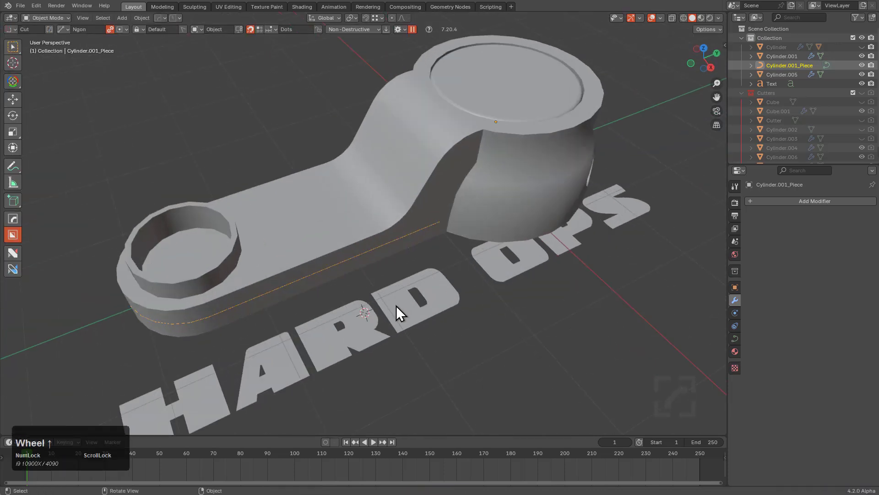
click(408, 316)
Step: Isolate the text and curve in local view and bend the text along Cylinder.001_Piece
key(KP_Divide)
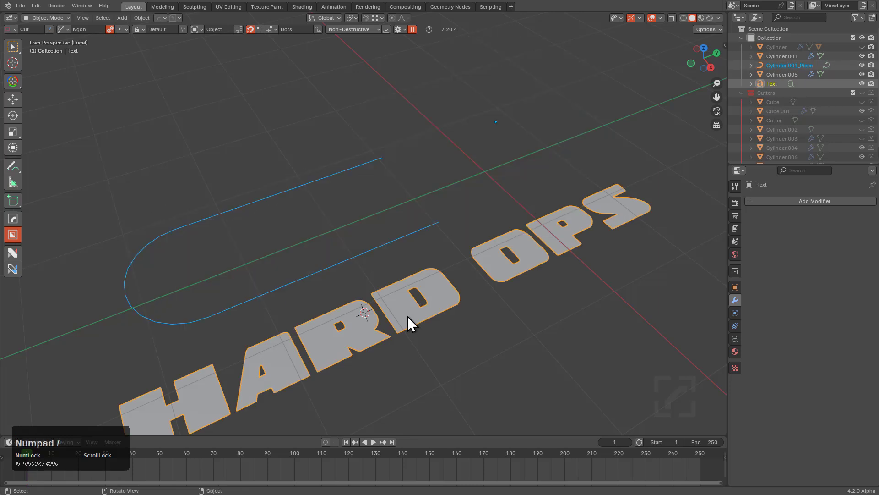
click(414, 331)
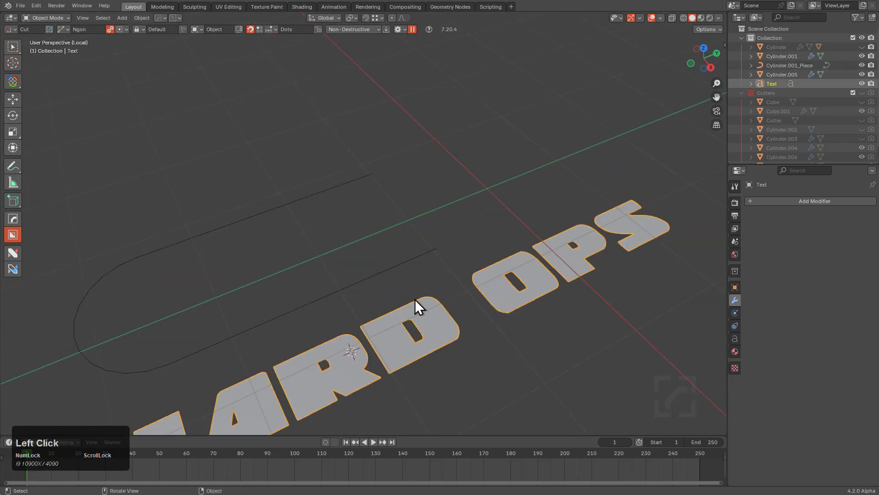
middle_drag(392, 312, 392, 255)
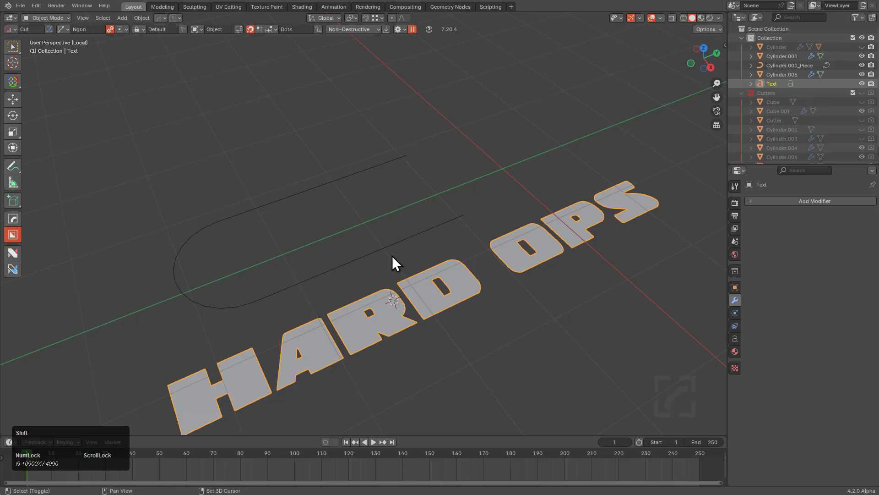
shift+click(394, 243)
key(ctrl+p)
click(380, 263)
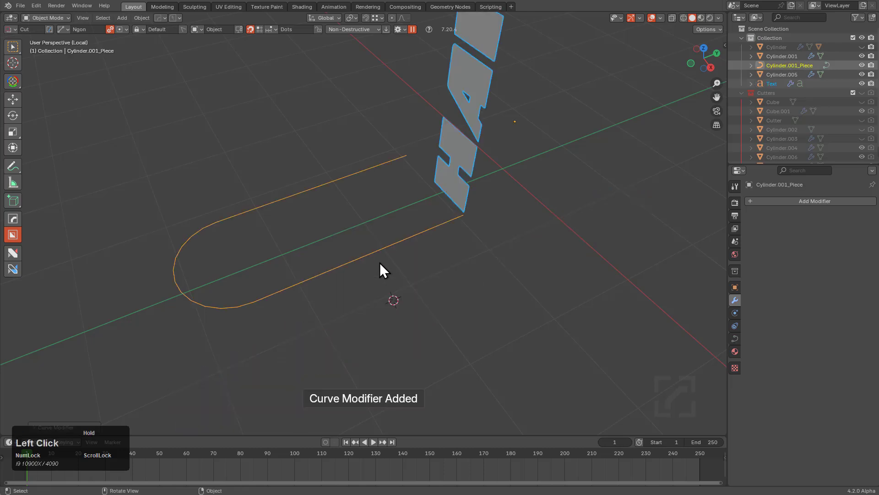
Step: Select the HARD OPS text and slide it along the Y axis
ctrl+scroll(444, 285, down, 2)
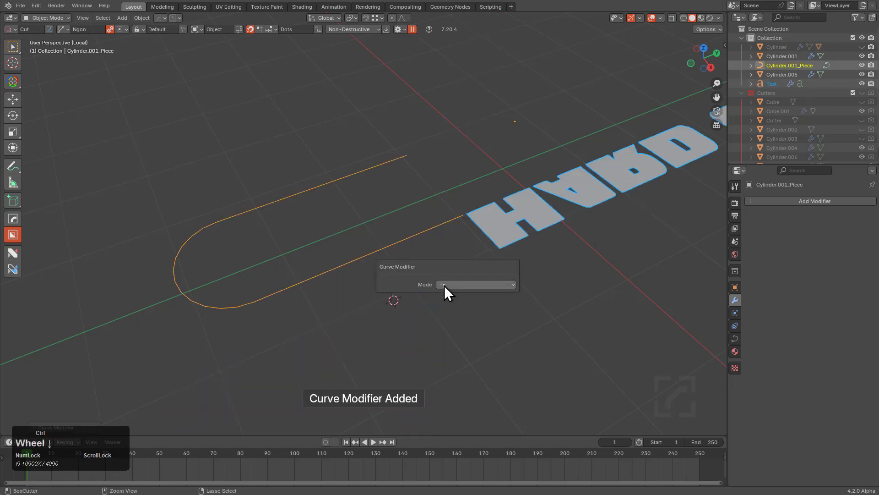
ctrl+scroll(444, 285, down, 1)
click(590, 194)
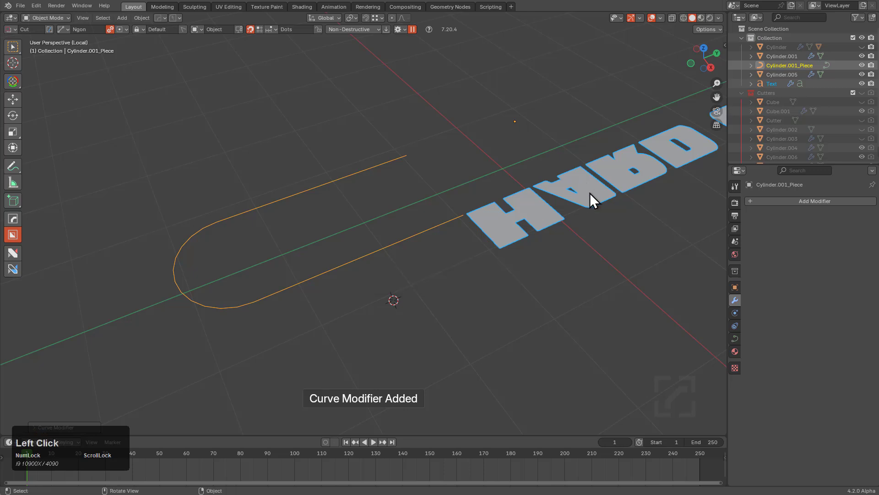
key(g)
key(x)
key(y)
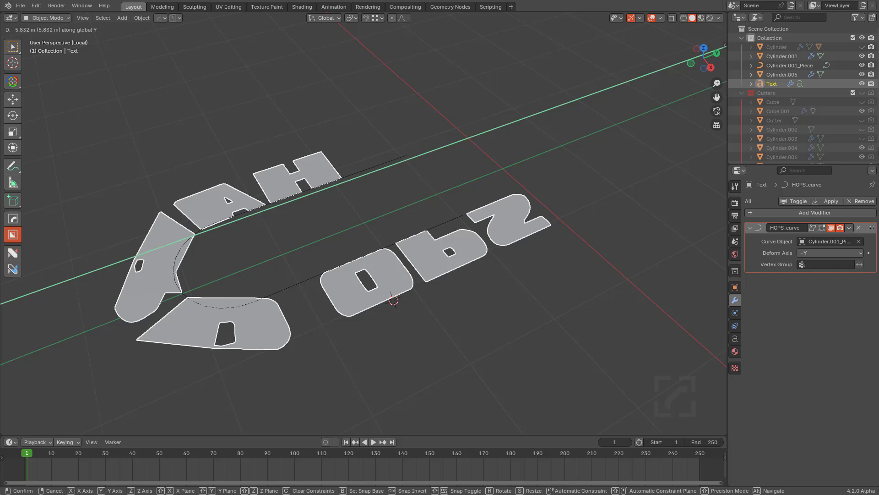
Step: Confirm the text's position, then tilt the curve's points by 90°
click(106, 310)
click(364, 259)
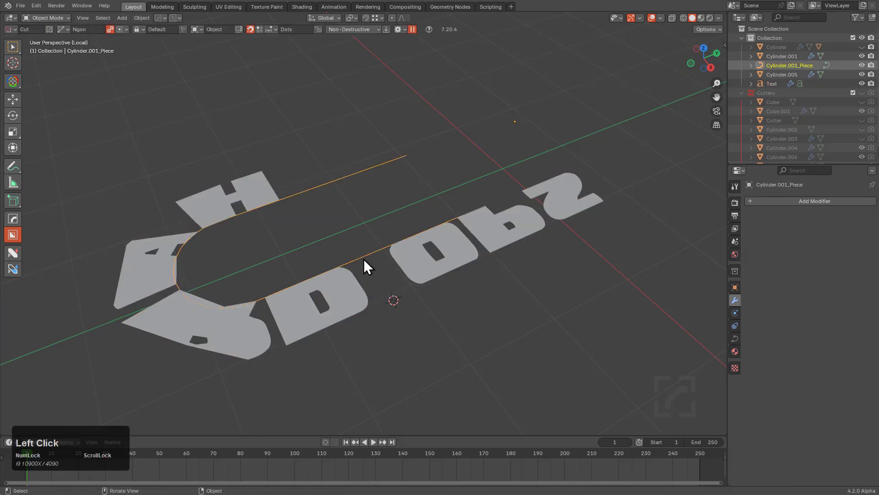
key(Tab)
text(90)
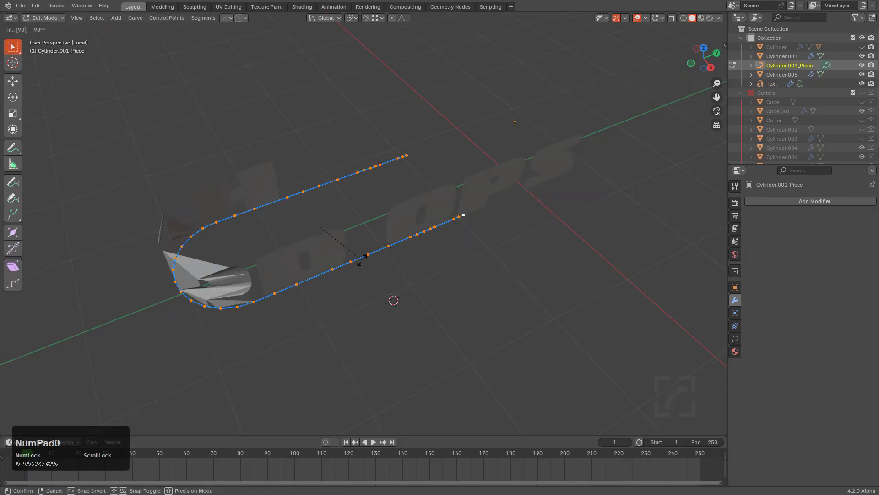
key(Tab)
Step: Select the upright HARD OPS text and slide it along the Y axis to a new spot
middle_drag(345, 249, 340, 227)
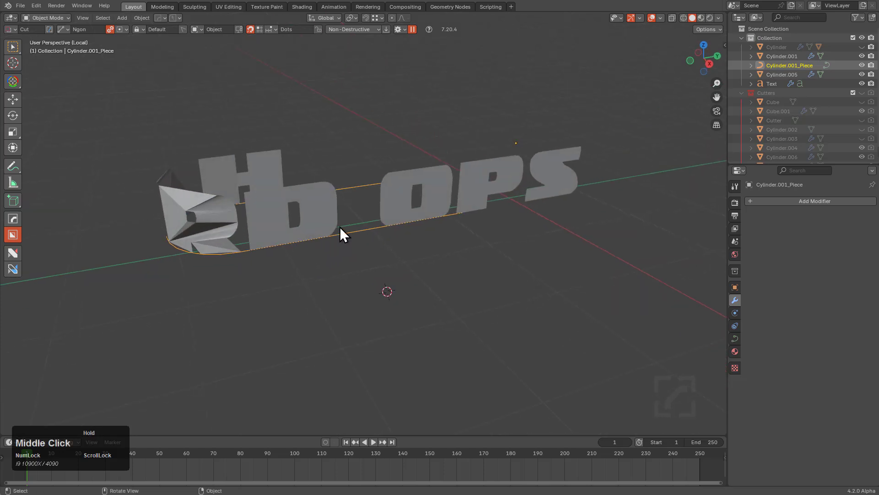
click(385, 207)
key(g)
key(x)
key(y)
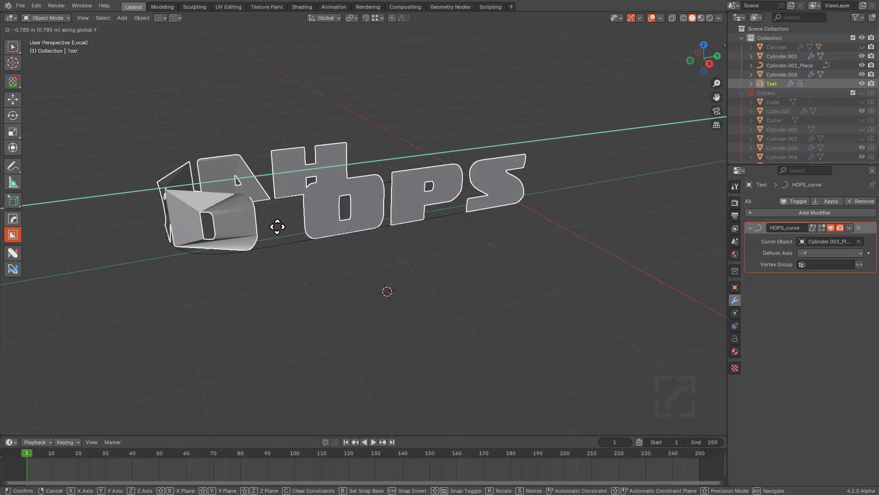
click(285, 240)
middle_drag(286, 240, 309, 240)
key(q)
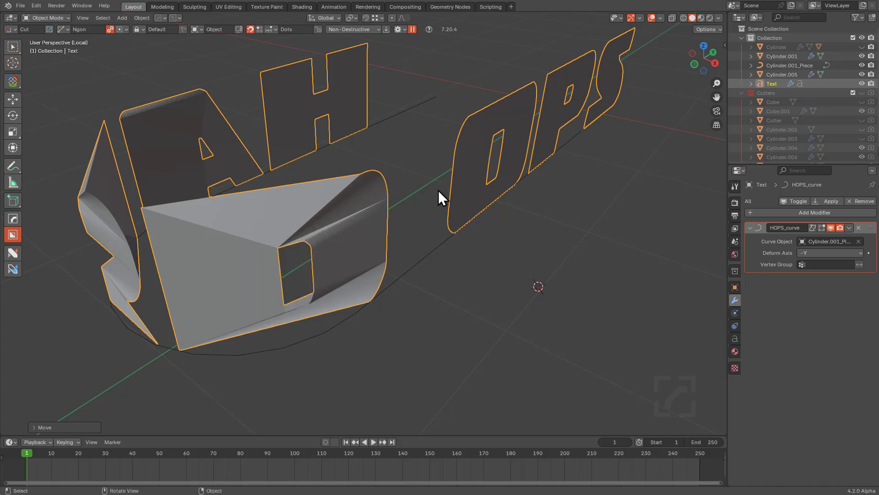
Step: Slide the HARD OPS text along the Y axis to a new position
middle_drag(440, 196, 347, 239)
key(g)
key(x)
key(y)
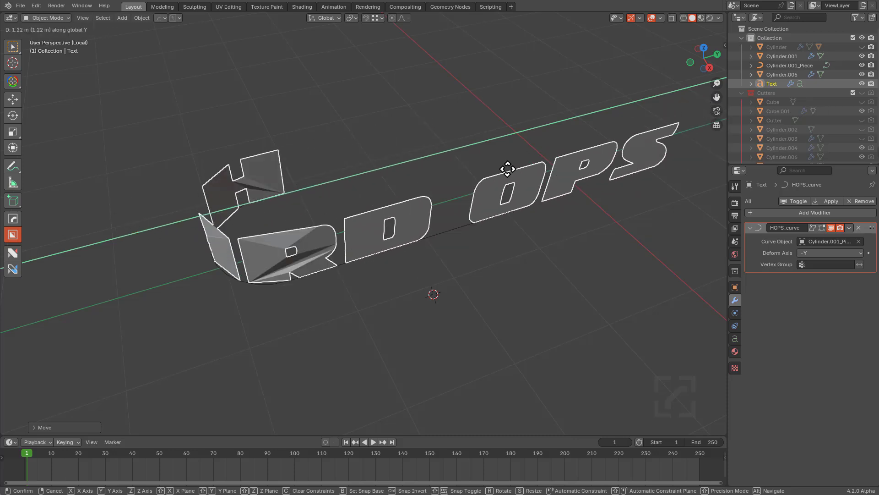
click(721, 94)
Step: Delete the HOPS_curve modifier so the letters lie flat again
middle_drag(177, 209, 392, 304)
scroll(389, 257, down, 1)
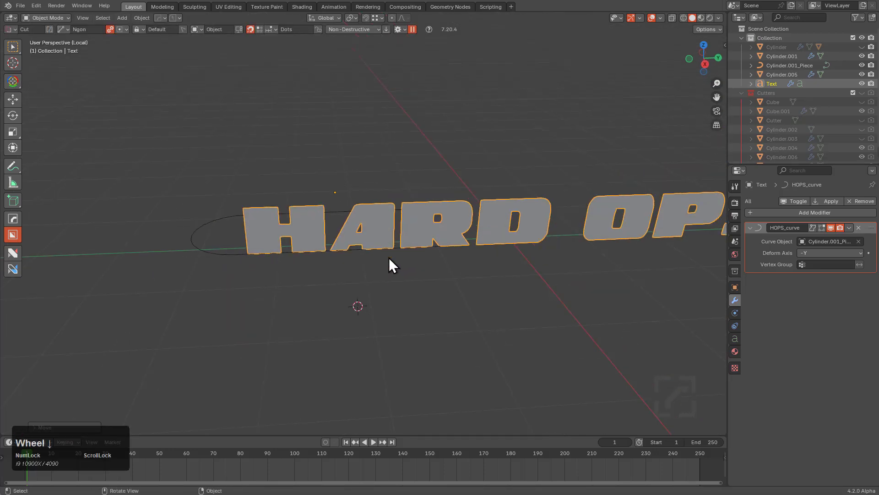
middle_drag(540, 231, 705, 246)
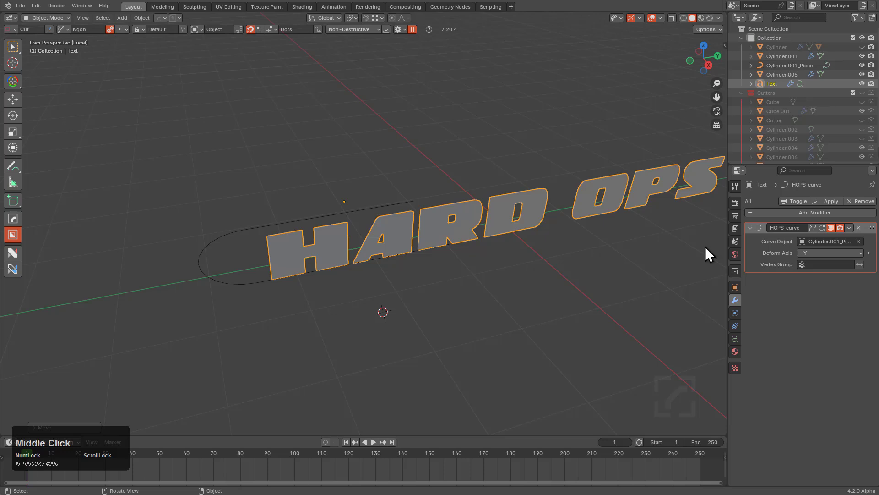
click(856, 228)
middle_drag(511, 246, 505, 264)
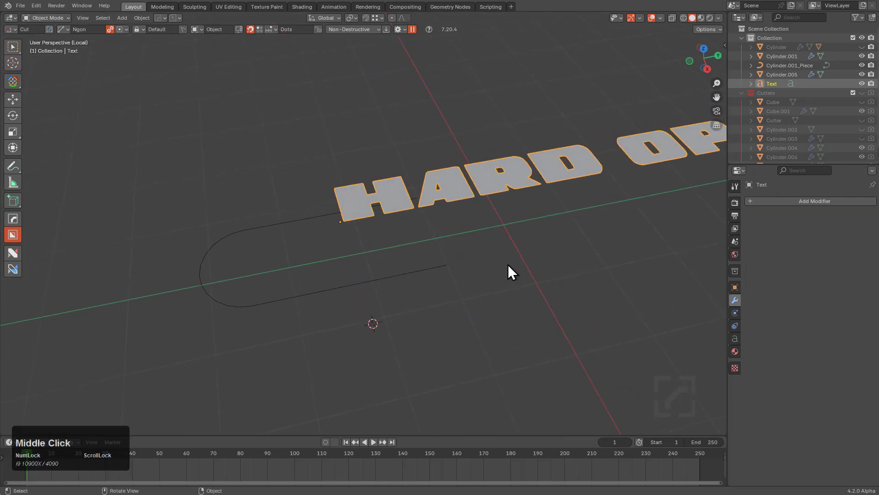
Step: Hide the toolbar, try a 90° rotation on X, undo it, and switch to side view
key(t)
key(r)
key(x)
key(KP_9)
key(KP_0)
key(KP_Enter)
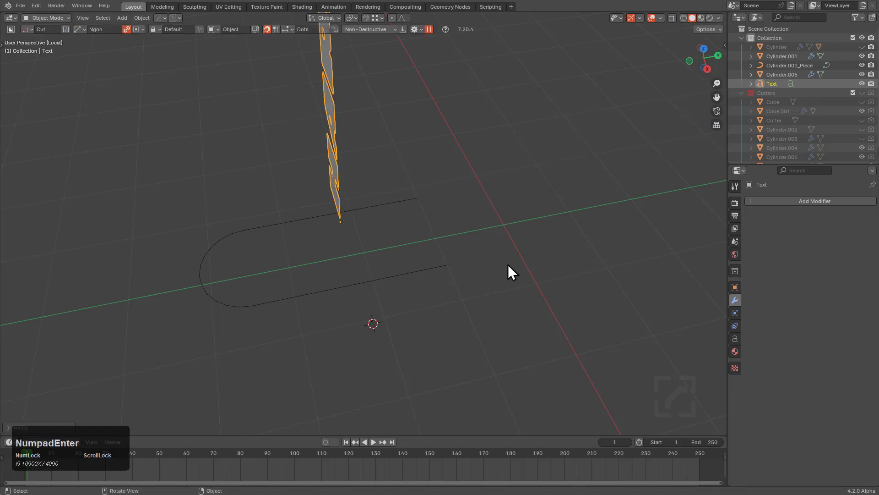
key(ctrl+z)
key(KP_1)
key(KP_3)
Step: Rotate the HARD OPS text 90° about the Y axis so it stands upright
key(r)
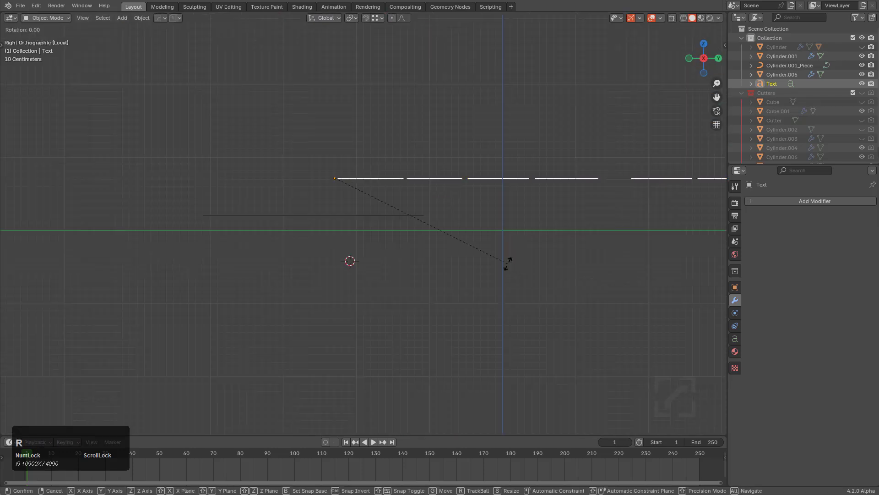
key(KP_9)
key(KP_0)
key(KP_Enter)
key(ctrl+z)
key(r)
key(y)
key(KP_9)
key(KP_0)
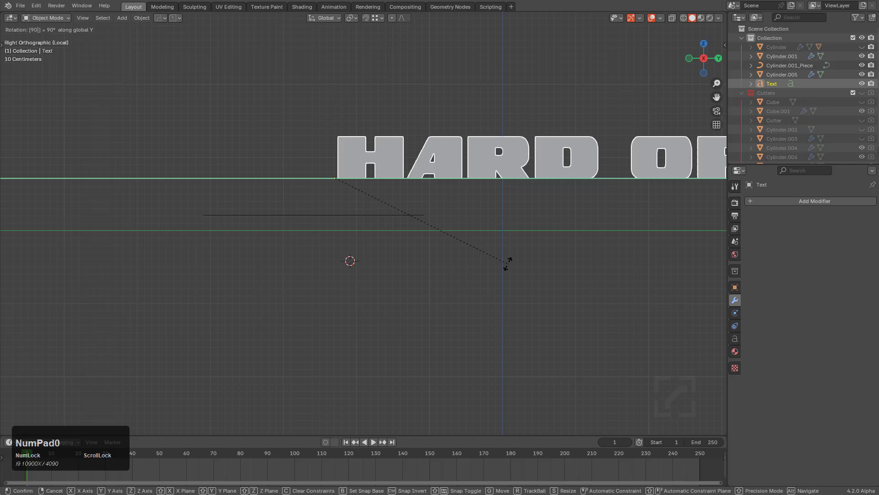
key(KP_Enter)
Step: Display the upright HARD OPS text as wireframe
shift+middle_drag(509, 271, 381, 320)
scroll(431, 276, up, 3)
key(shift+KP_1)
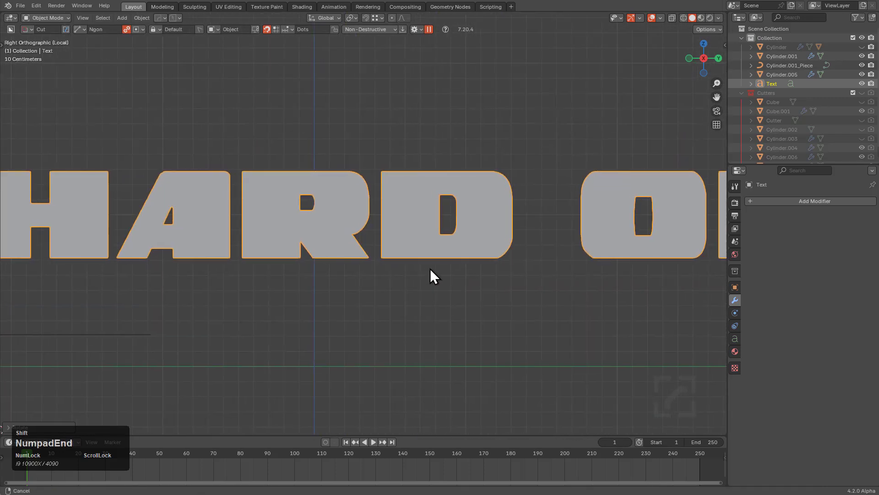
shift+middle_drag(371, 249, 455, 227)
key(alt+v)
click(425, 238)
scroll(437, 224, down, 2)
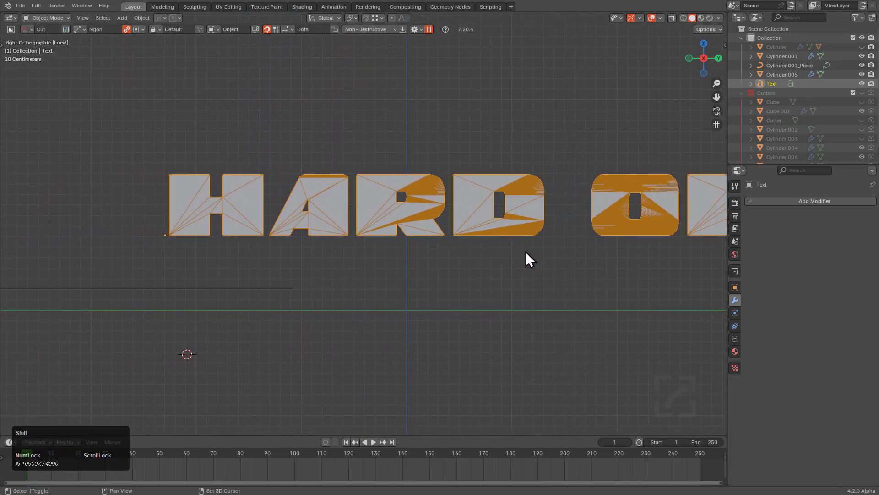
Step: Convert the HARD OPS text object into a mesh
shift+middle_drag(526, 251, 408, 248)
shift+middle_drag(316, 216, 297, 221)
scroll(318, 213, down, 2)
scroll(344, 199, up, 2)
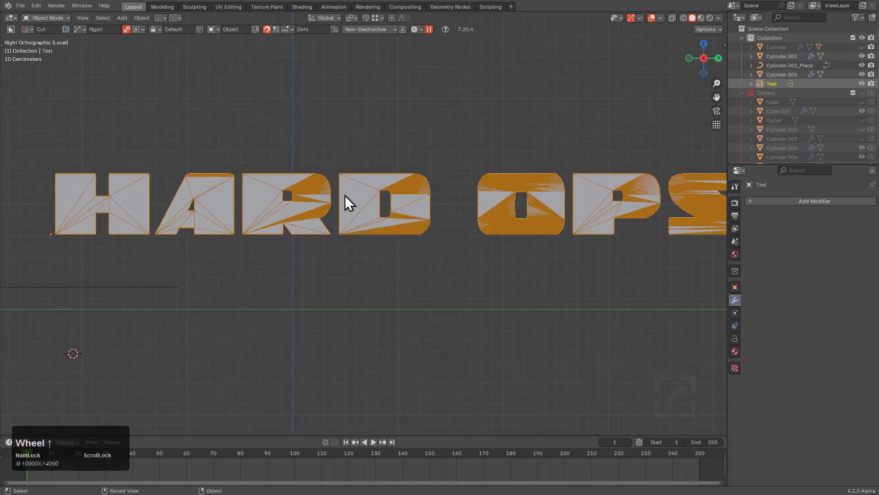
key(q)
click(414, 185)
right_click(414, 185)
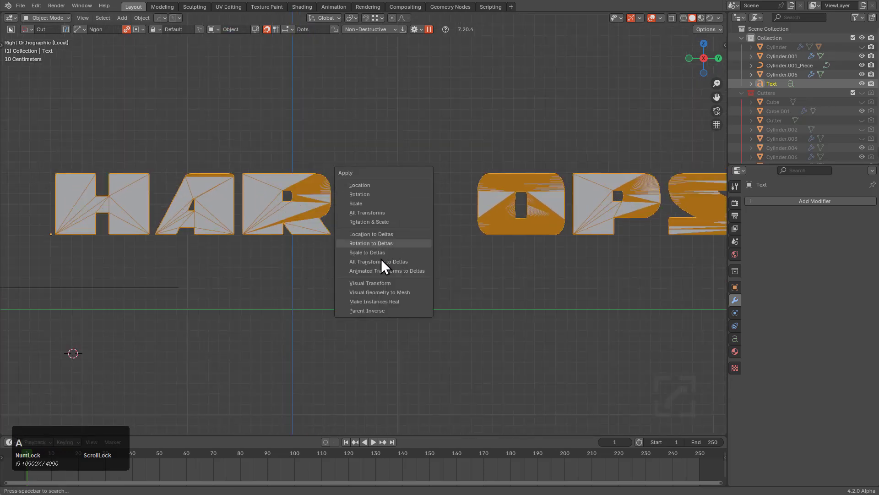
click(384, 278)
Step: Run Hard Ops Clean Mesh to dissolve the text's dense triangulated edges
key(q)
mouse_move(388, 228)
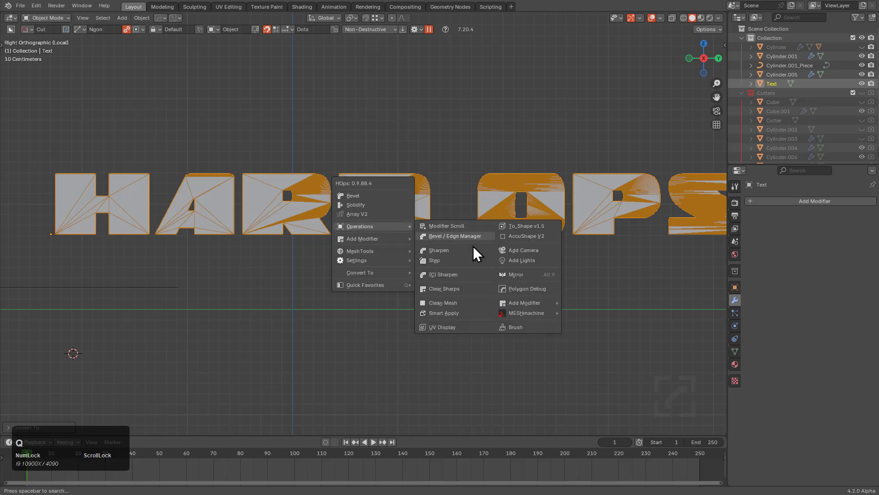
click(458, 304)
scroll(387, 218, down, 2)
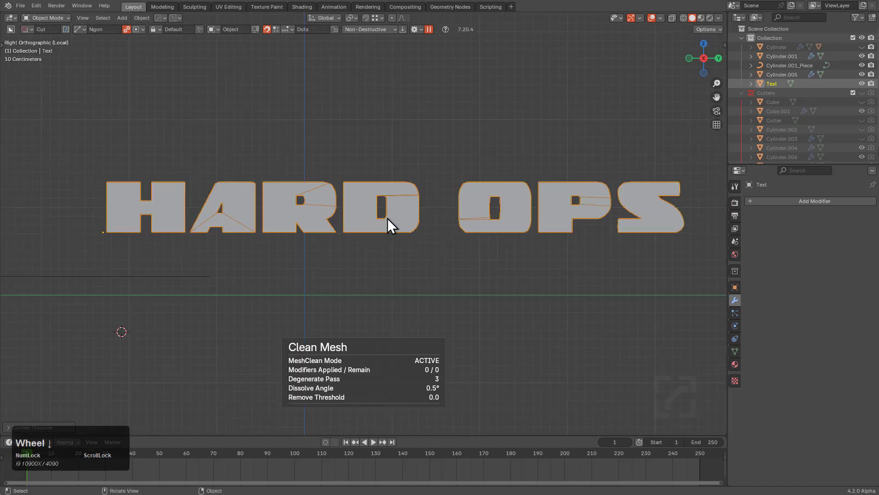
shift+middle_drag(387, 218, 365, 224)
scroll(339, 220, up, 2)
shift+middle_drag(141, 190, 233, 179)
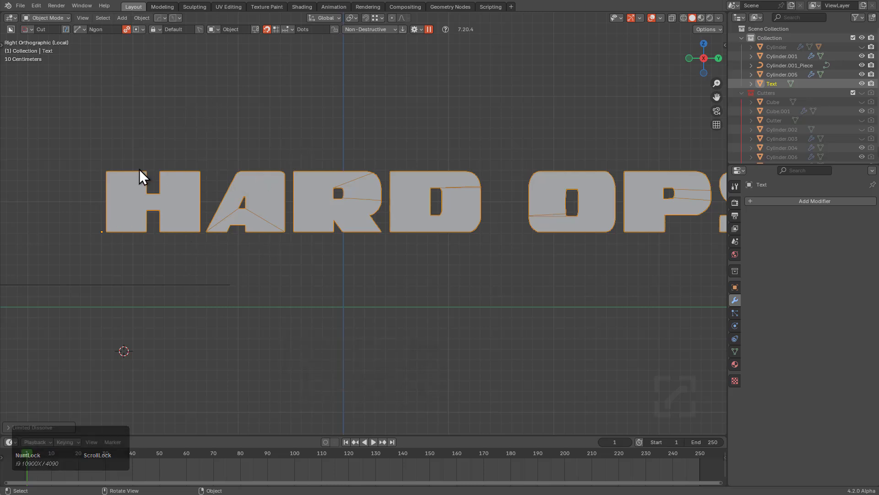
Step: In Edit Mode, knife-cut the A with a BoxCutter box and dissolve its redundant edges
scroll(207, 133, up, 1)
shift+scroll(301, 145, down, 3)
scroll(301, 145, up, 2)
key(Tab)
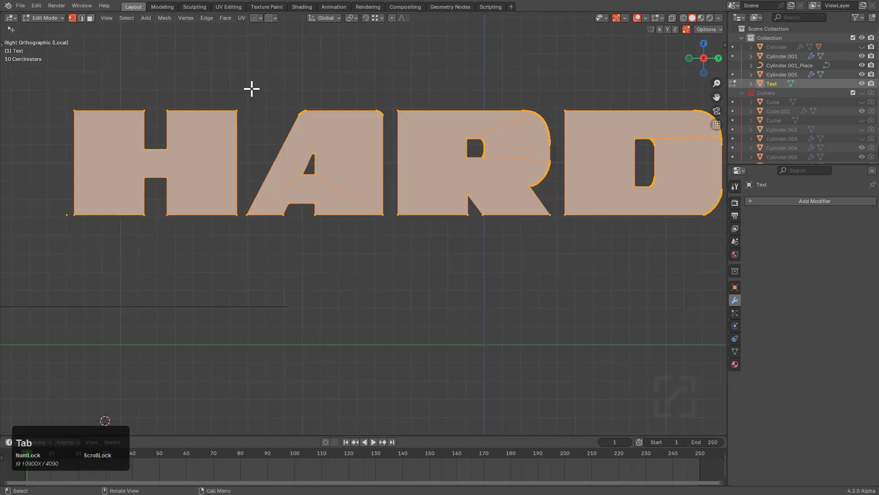
key(alt+w)
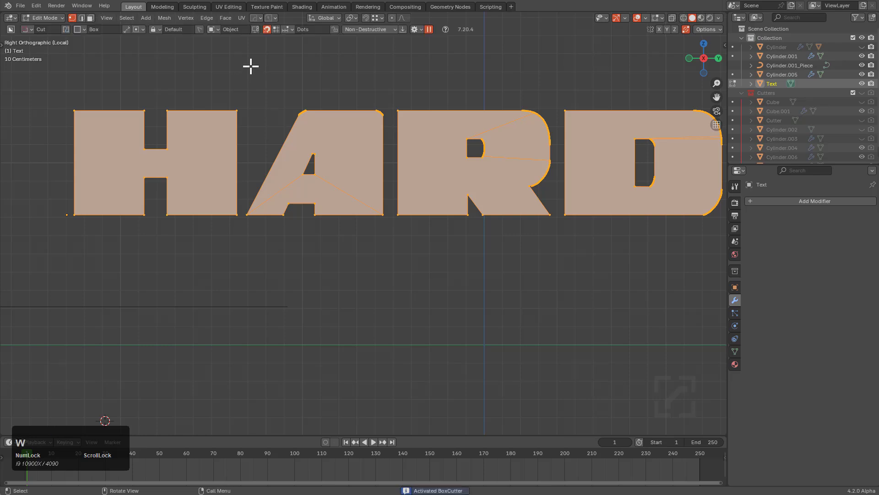
mouse_move(250, 66)
mouse_down()
mouse_move(308, 251)
mouse_move(343, 298)
mouse_move(310, 297)
mouse_up()
key(g)
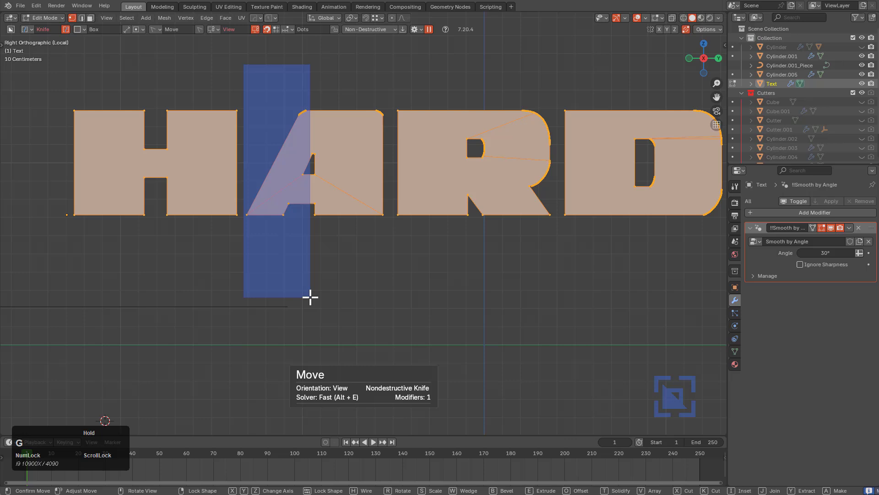
key(space)
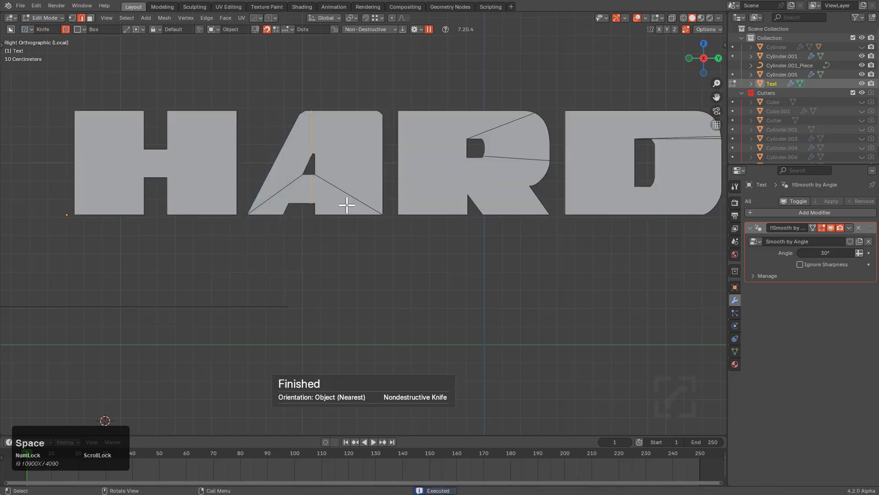
key(z)
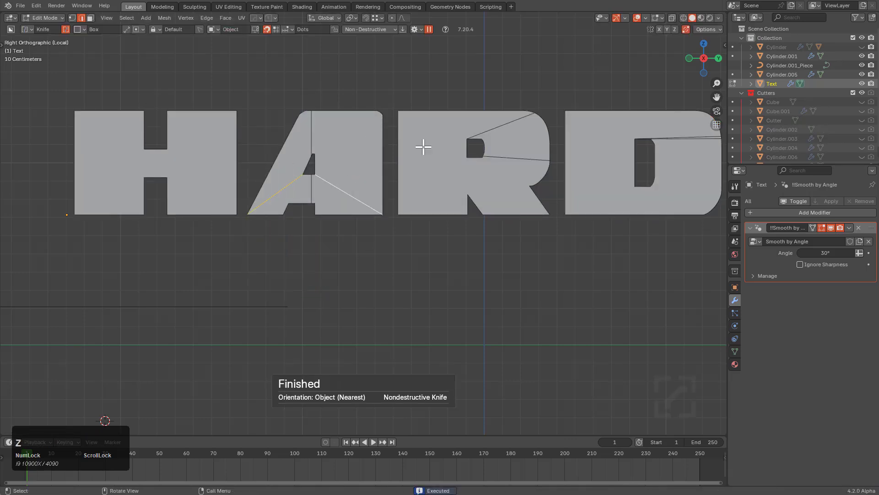
scroll(348, 182, up, 4)
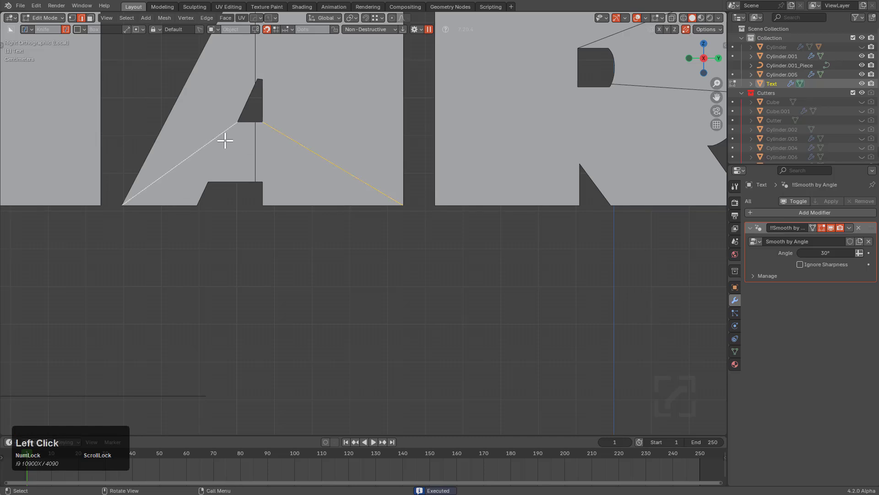
key(x)
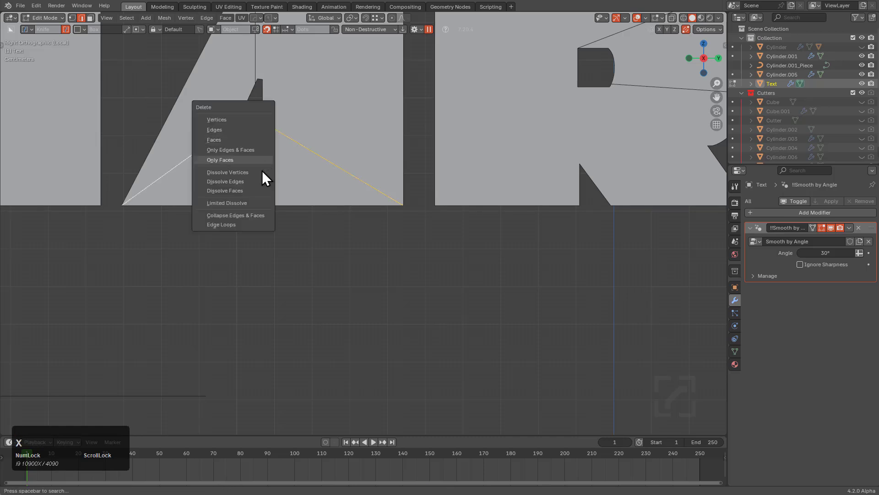
click(246, 204)
Step: Knife-cut the R's left part and dissolve the extra cut lines to simplify its faces
shift+middle_drag(326, 145, 279, 198)
key(a)
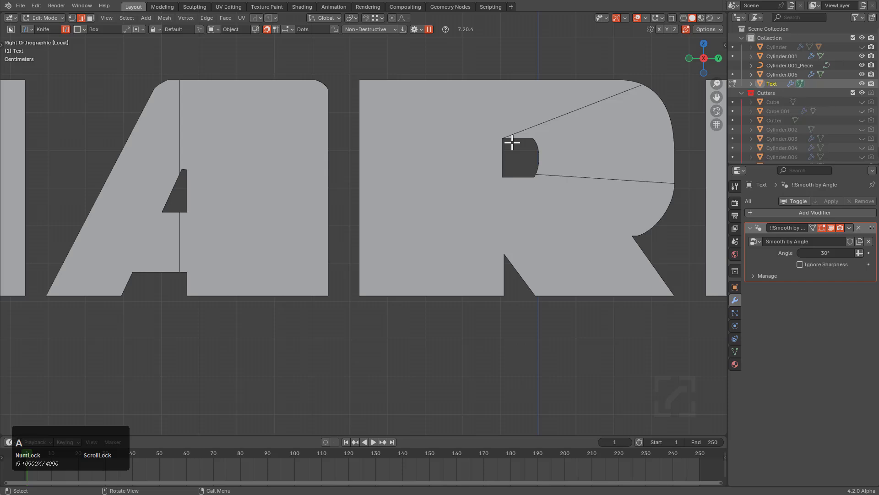
click(355, 80)
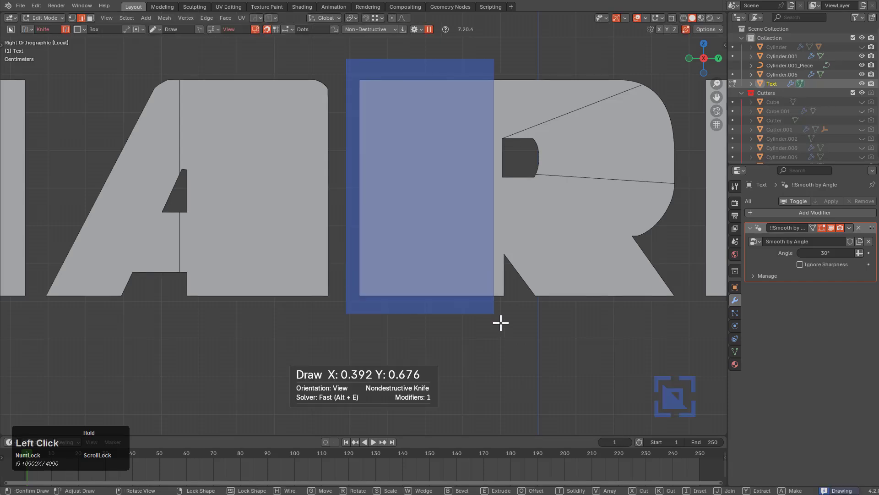
key(space)
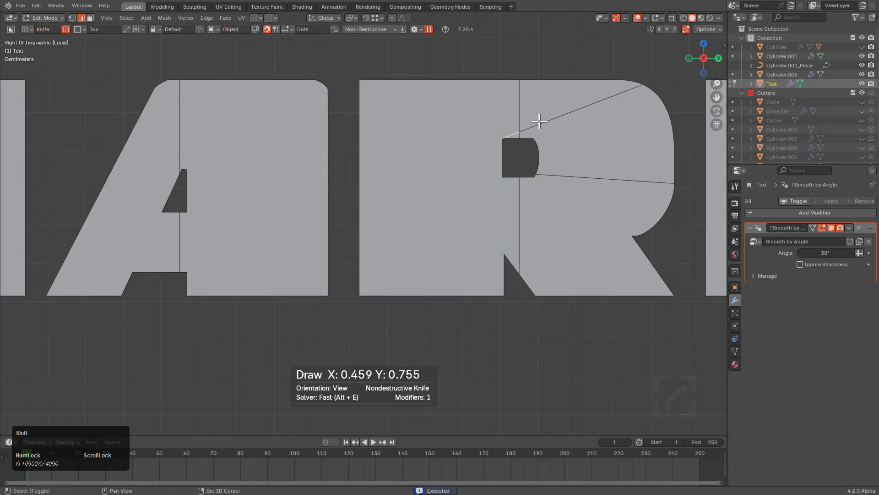
key(ctrl)
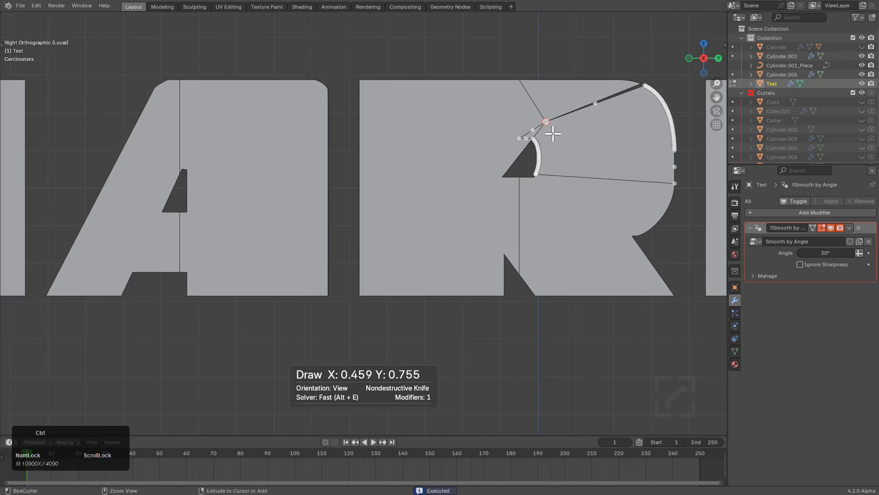
click(553, 144)
key(x)
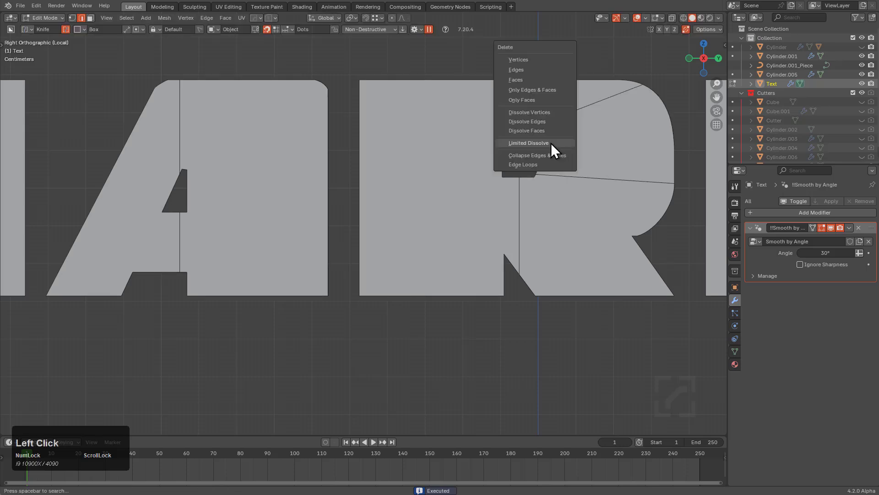
click(550, 143)
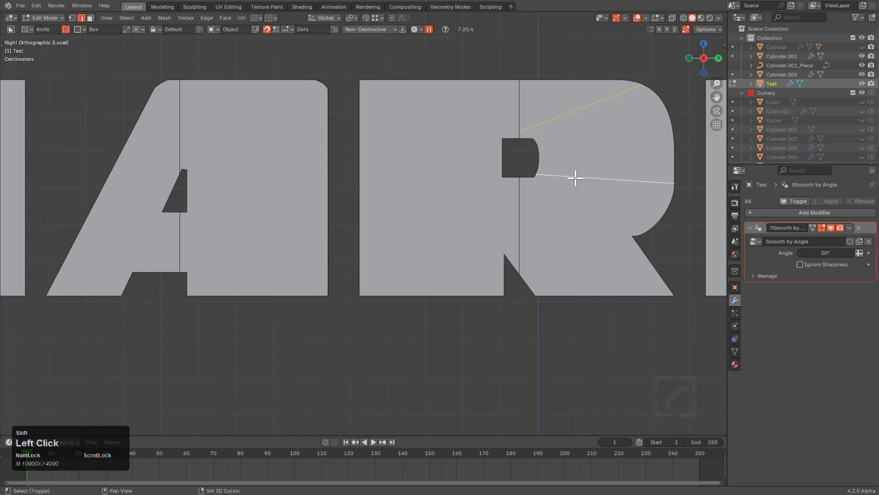
key(x)
click(575, 179)
Step: Knife-cut the D and the O's left half, dissolving their redundant edges
scroll(571, 177, down, 5)
shift+middle_drag(568, 177, 432, 165)
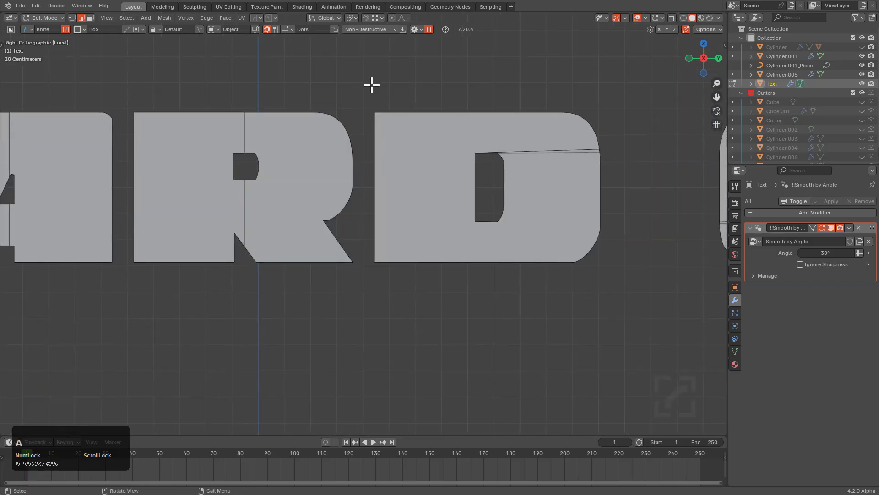
drag(371, 85, 490, 328)
key(space)
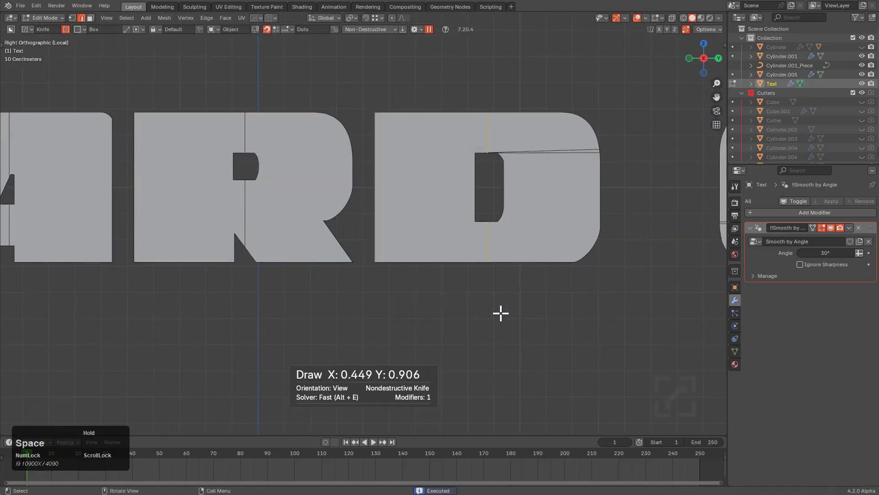
key(x)
click(555, 153)
shift+middle_drag(614, 201, 350, 214)
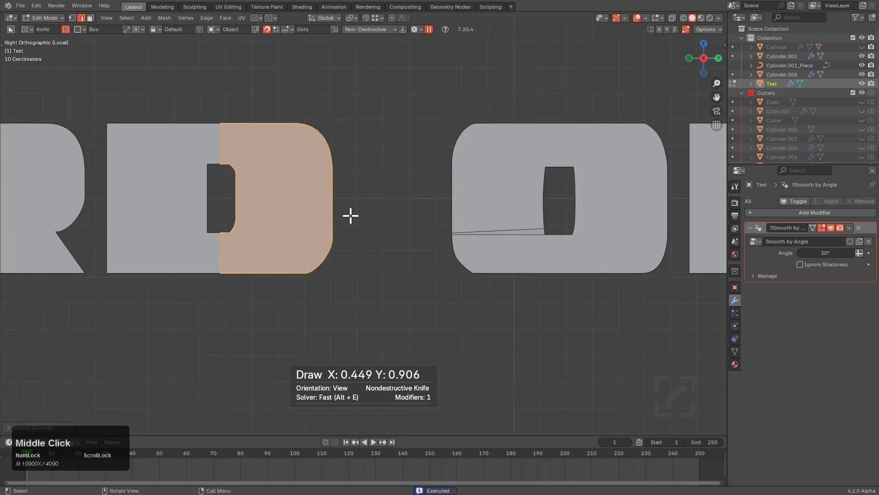
key(alt+a)
drag(417, 89, 557, 300)
key(space)
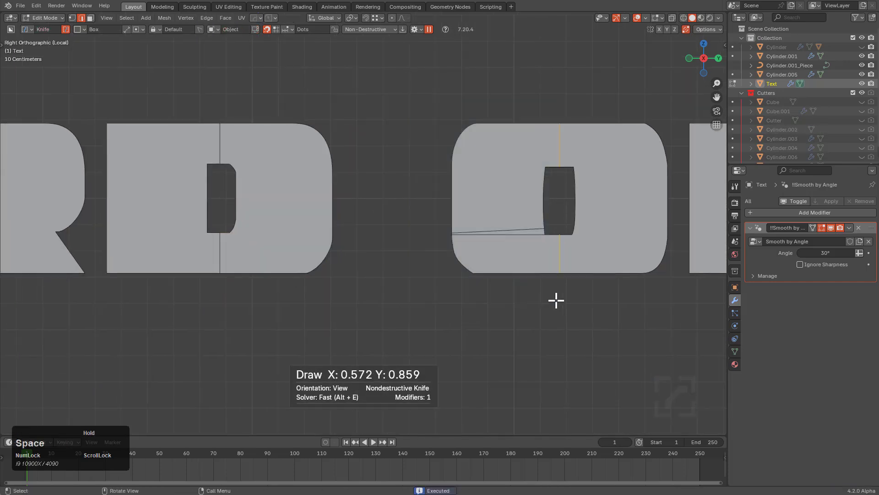
key(x)
click(504, 224)
Step: Knife-cut the P's left part and zoom out to frame the whole HARD OPS phrase
shift+middle_drag(504, 224, 257, 229)
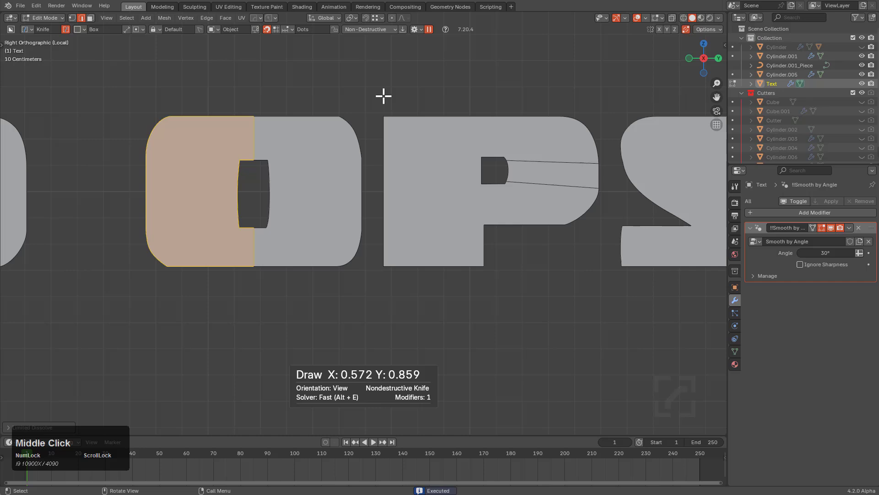
drag(362, 83, 493, 334)
key(space)
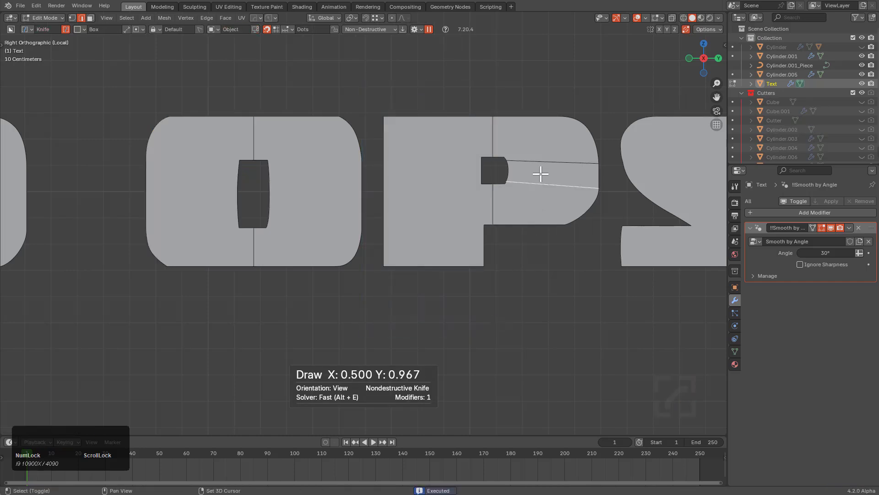
click(542, 160)
shift+middle_drag(543, 173, 333, 216)
scroll(284, 230, down, 7)
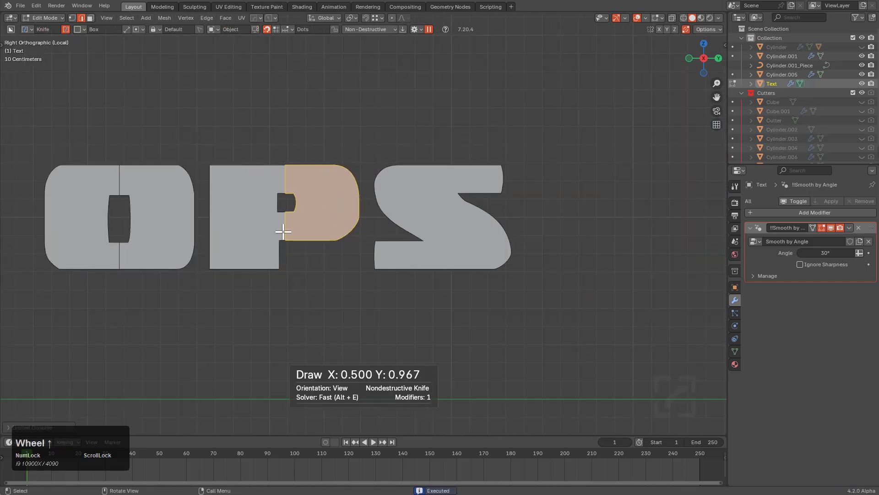
shift+middle_drag(129, 240, 337, 257)
Step: Return to Object Mode, nudge the view left, and re-enter Edit Mode on the text
scroll(324, 230, up, 4)
key(Tab)
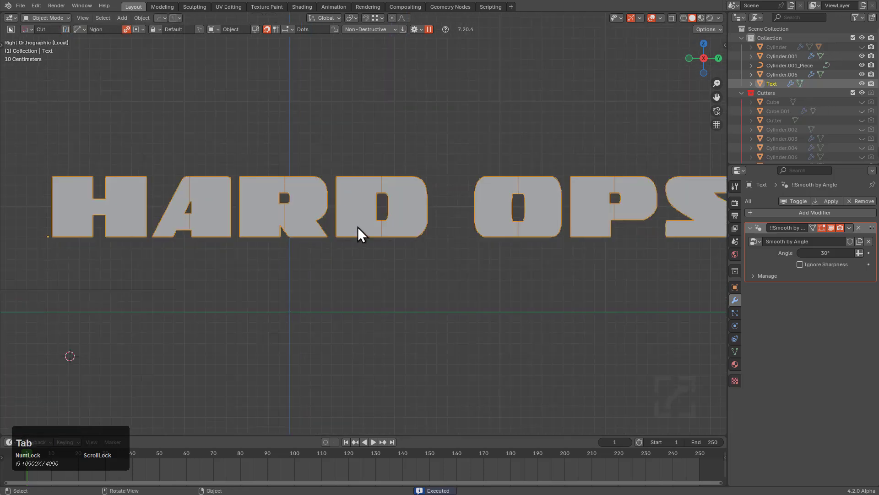
shift+middle_drag(358, 227, 323, 223)
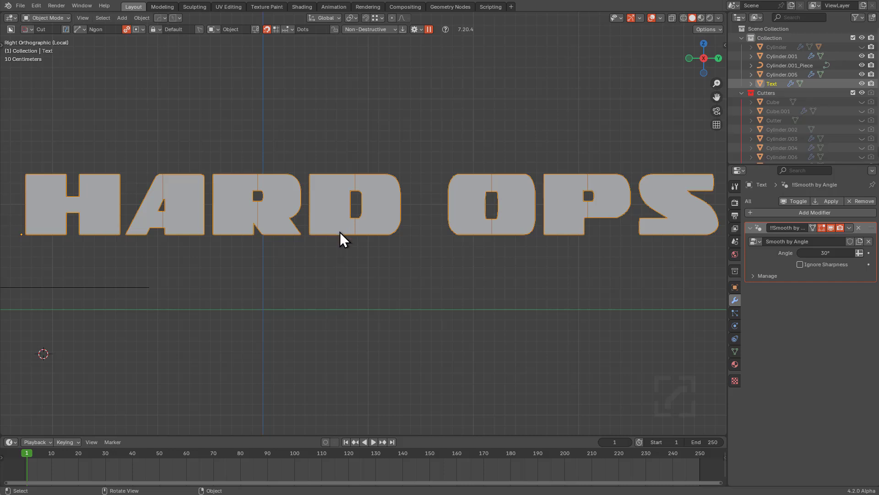
key(Tab)
Step: Select all and apply Hard Ops Dice V2 at X:104 Y:9, then return to Object Mode
key(a)
key(q)
mouse_move(347, 229)
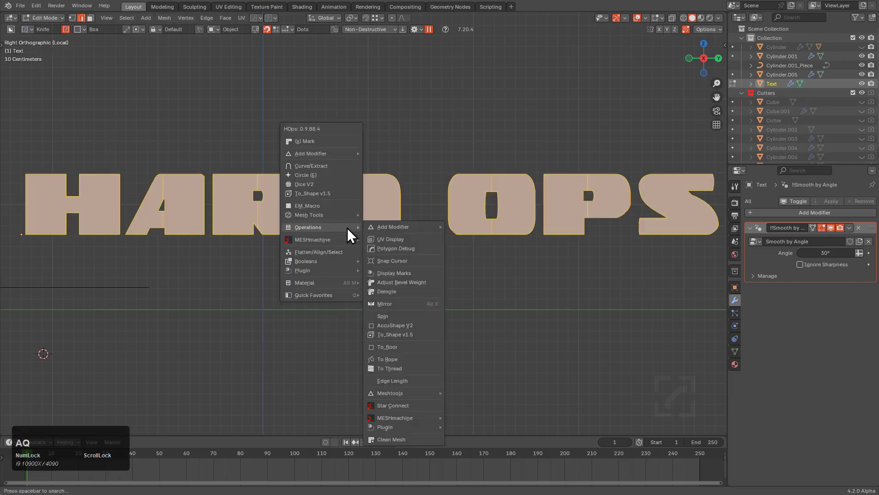
click(326, 183)
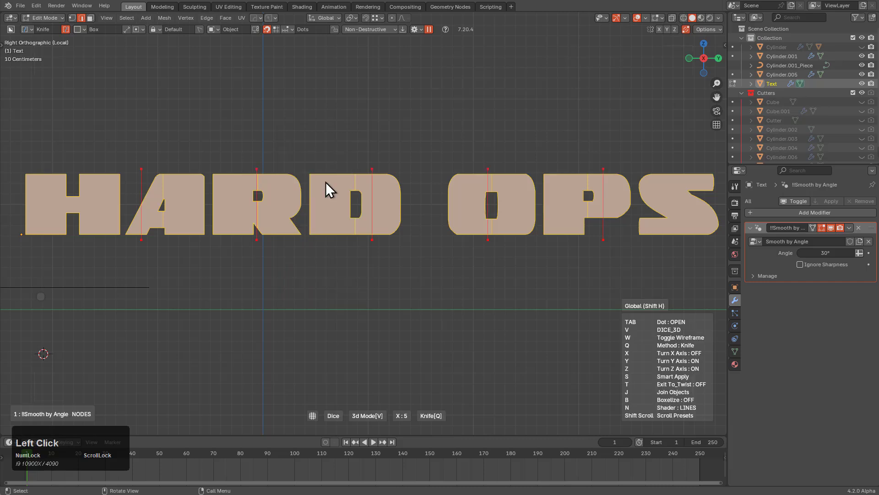
scroll(325, 182, up, 3)
scroll(326, 183, up, 8)
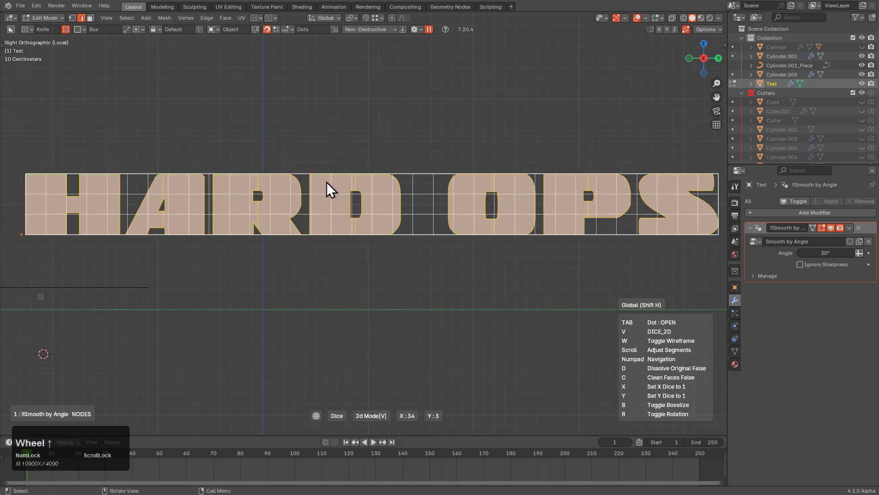
scroll(328, 182, up, 10)
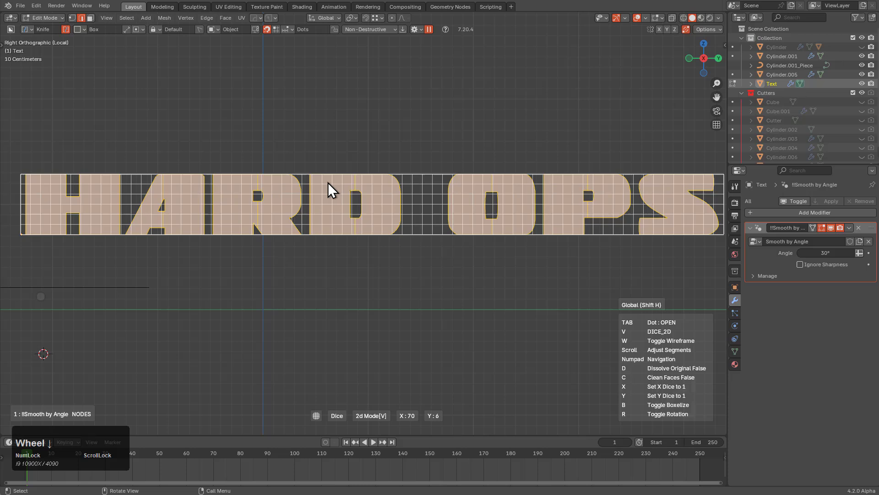
scroll(331, 183, up, 4)
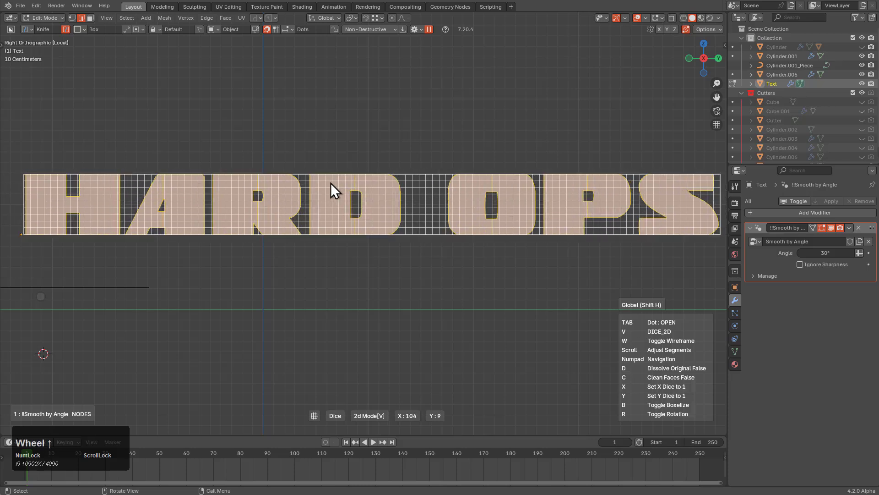
scroll(330, 183, up, 1)
click(330, 183)
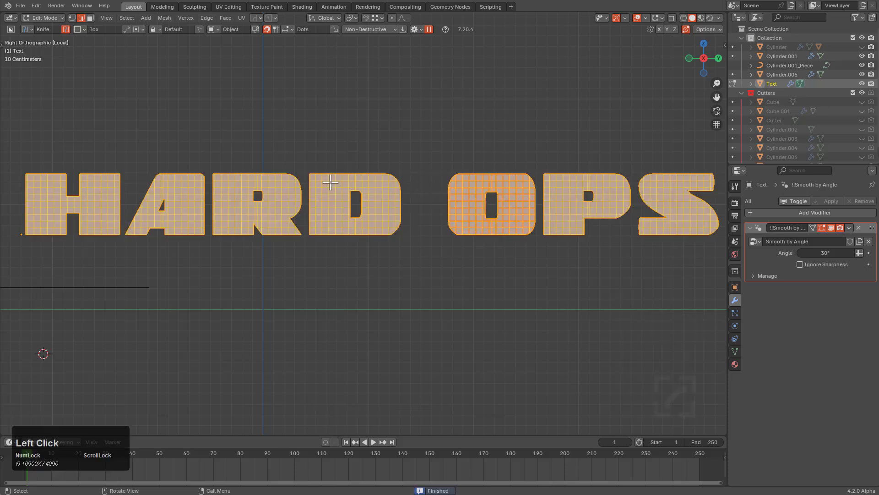
scroll(319, 184, down, 1)
key(Tab)
scroll(318, 184, down, 2)
Step: Select the Cylinder.001_Piece curve and add a Hard Ops curve modifier bending the text along Y
middle_drag(314, 202, 391, 309)
click(391, 309)
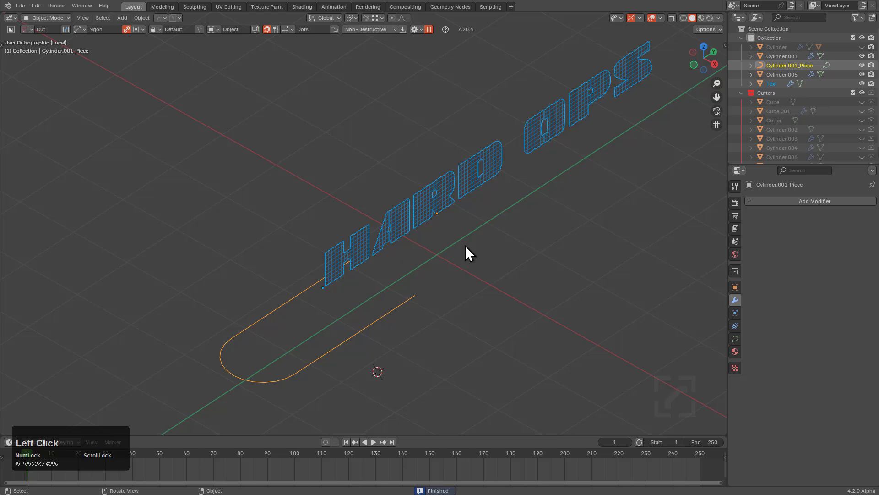
key(q)
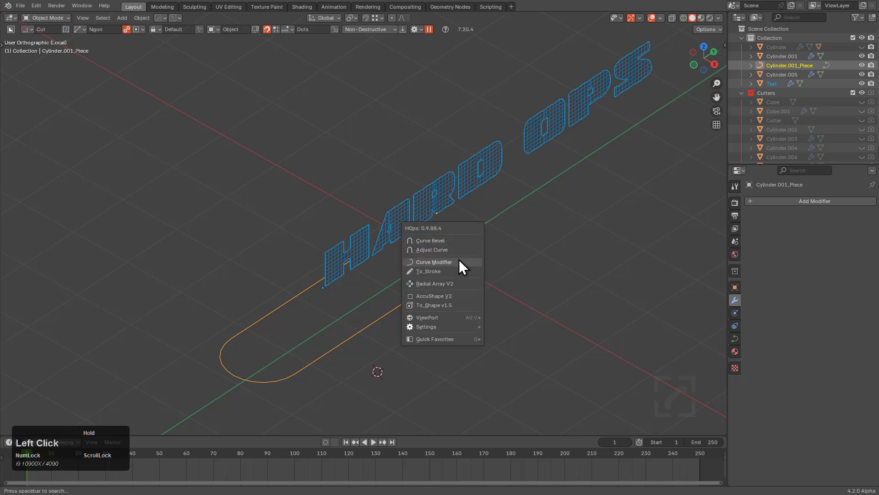
click(459, 259)
key(F9)
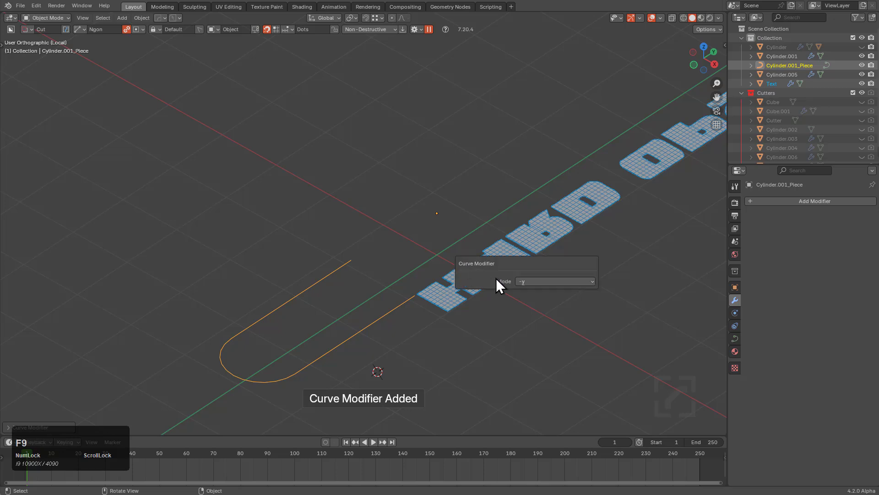
ctrl+scroll(526, 282, up, 3)
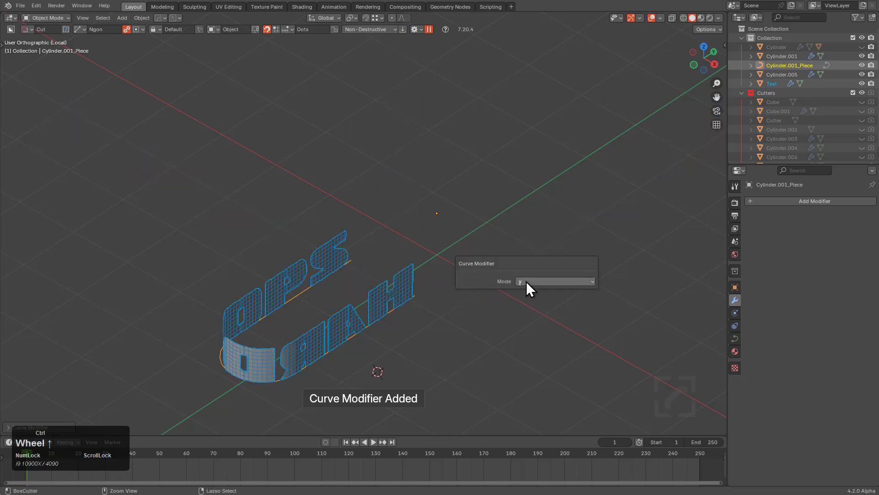
scroll(442, 240, up, 4)
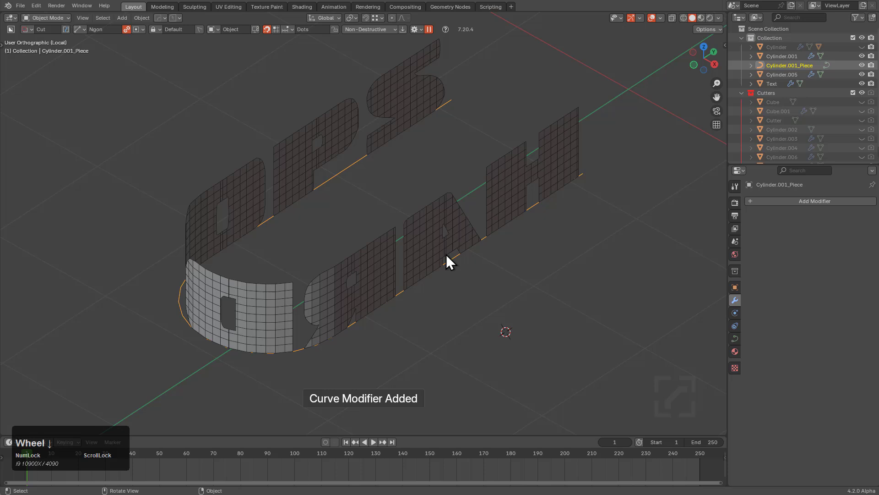
mouse_move(446, 254)
middle_down()
mouse_move(422, 250)
mouse_move(438, 249)
middle_up()
Step: Tilt the curve's points to flip the bent text
key(Tab)
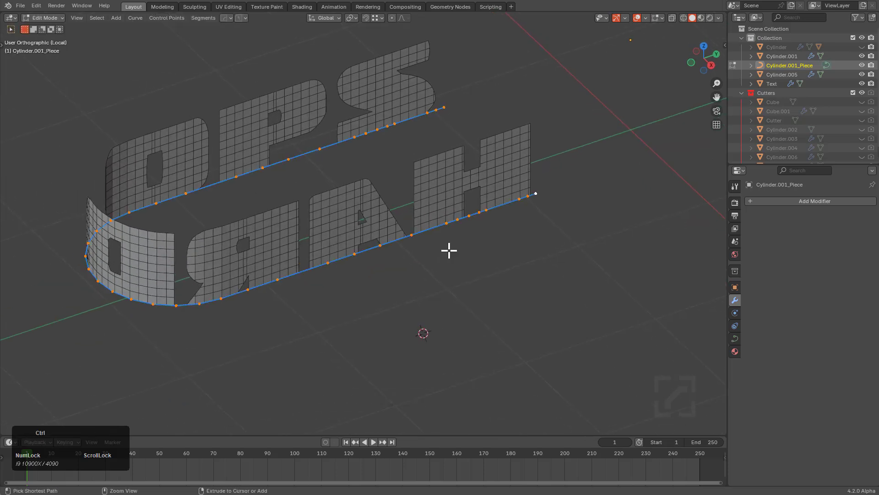
key(ctrl+t)
click(485, 250)
key(Tab)
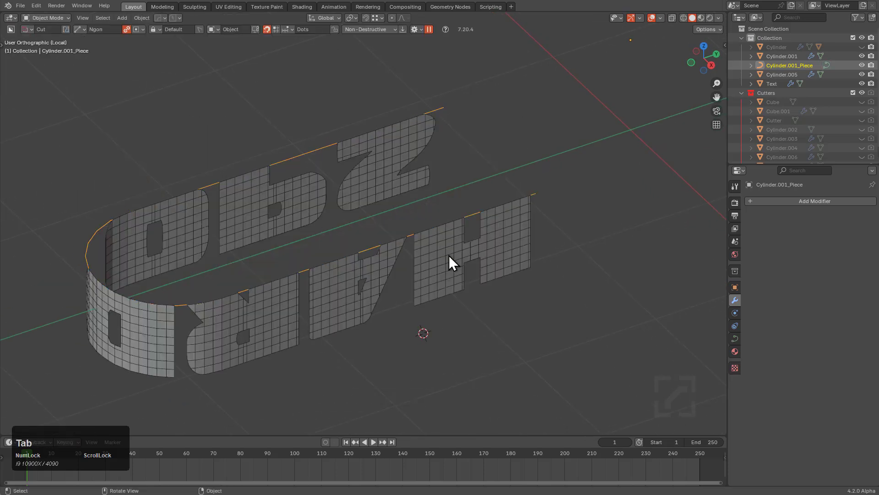
Step: Select the Text object and squash it along global Y
mouse_move(449, 254)
middle_down()
mouse_move(420, 249)
mouse_move(449, 261)
middle_up()
click(449, 261)
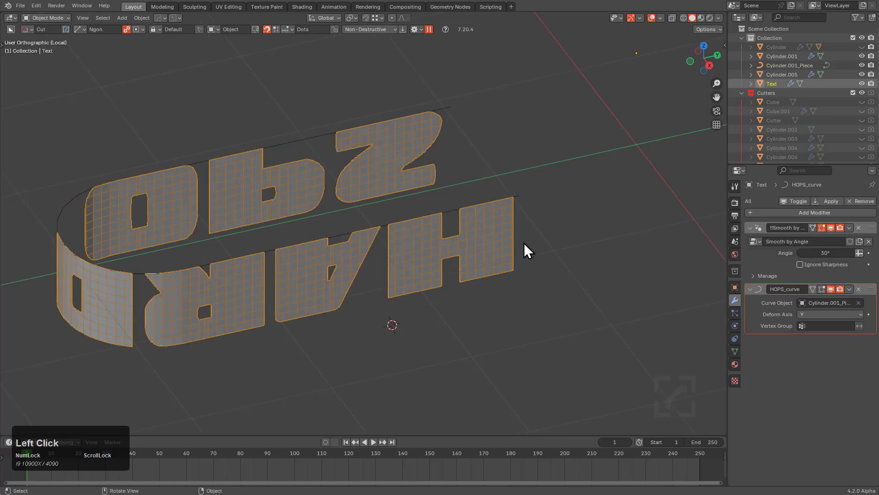
key(s)
key(x)
key(y)
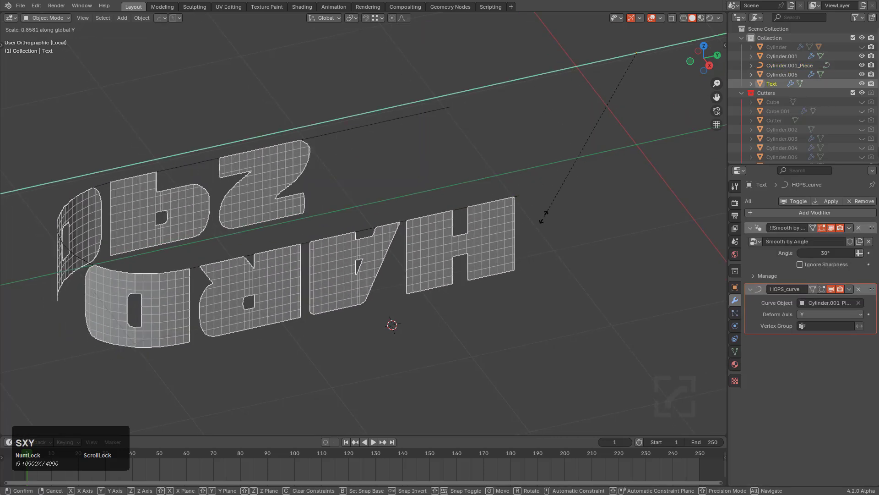
key(KP_Subtract)
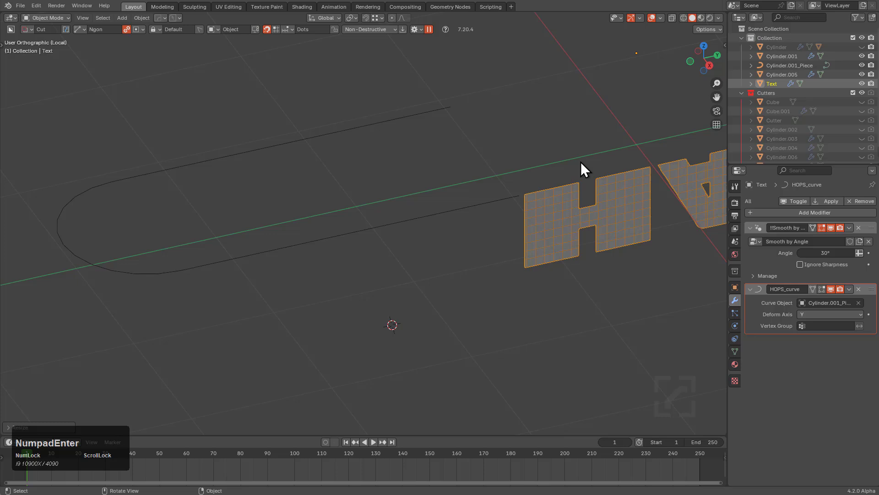
Step: Slide the text along global Y twice to position it on the curve
key(g)
key(x)
key(y)
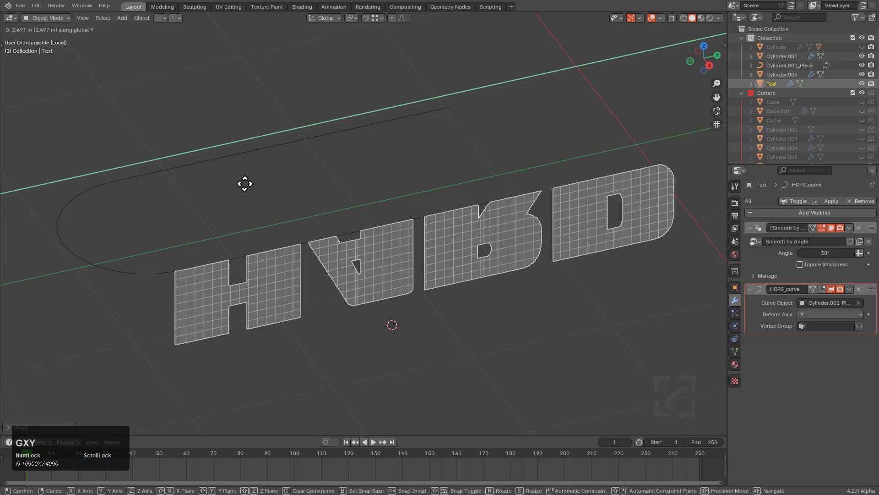
click(34, 285)
key(g)
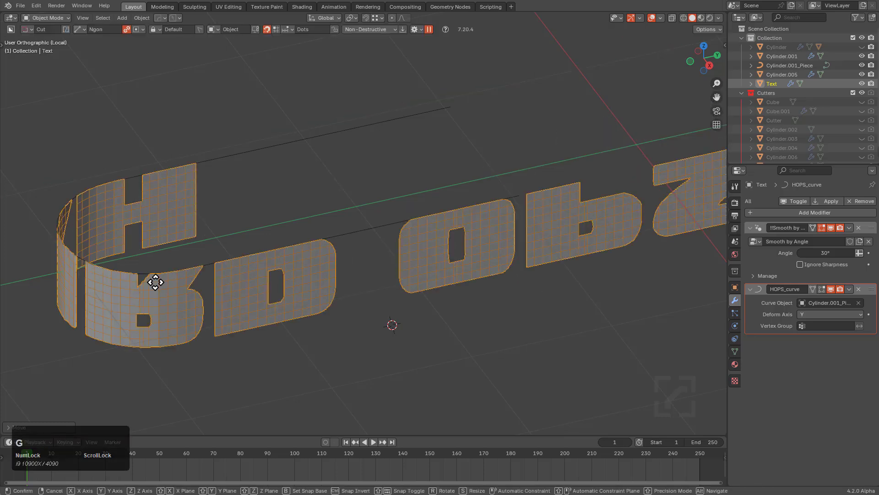
key(x)
key(y)
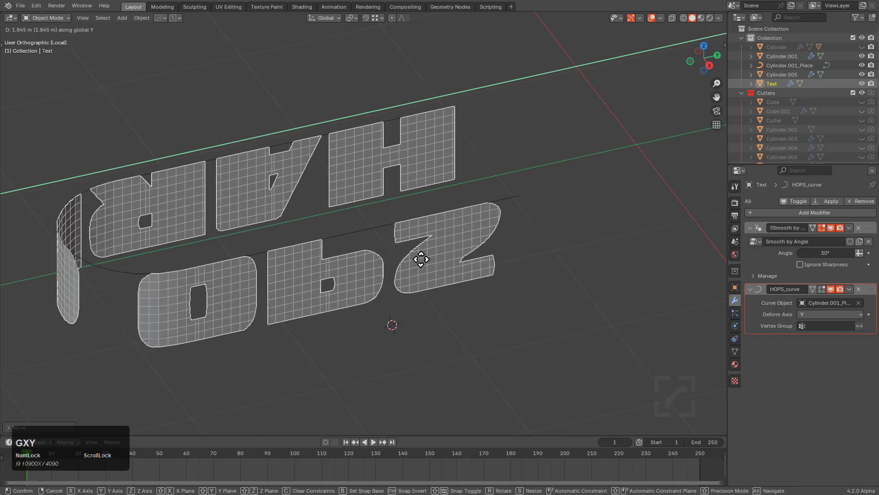
click(433, 238)
Step: Select the curve, tilt its points 90° in Edit Mode, then undo that tilt
click(515, 195)
scroll(512, 200, down, 3)
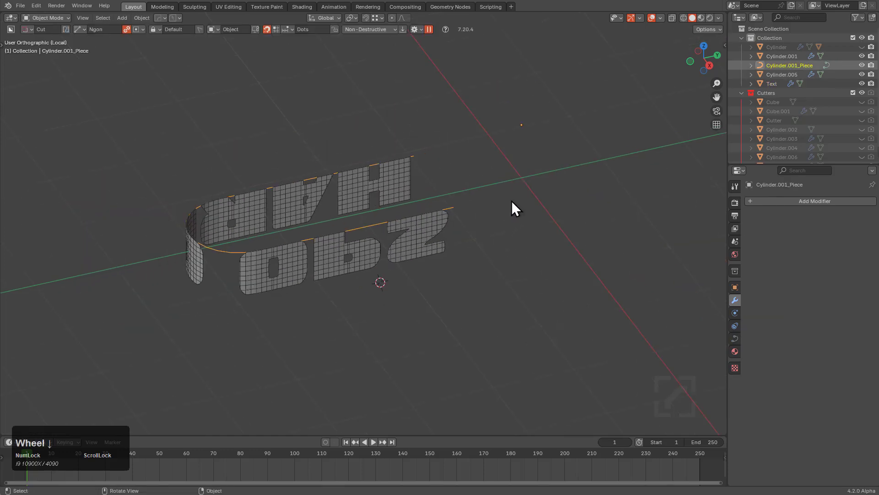
scroll(508, 171, up, 3)
key(Tab)
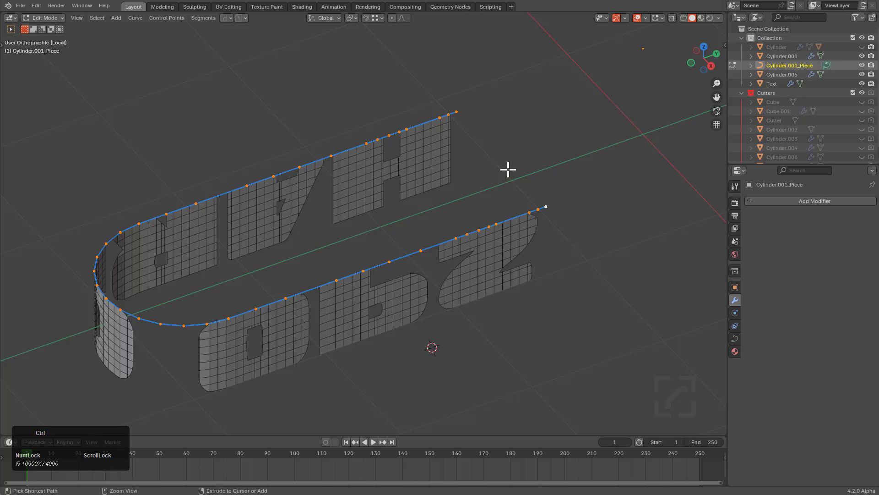
key(ctrl+t)
text(90)
key(KP_Enter)
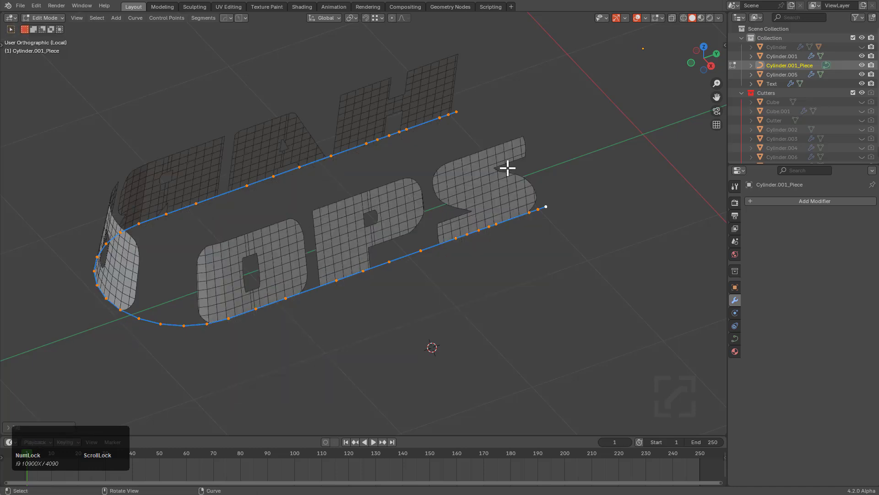
key(ctrl+z)
Step: Tilt the curve points 90° again and repeat it so the letters stand upright
key(ctrl+t)
text(9)
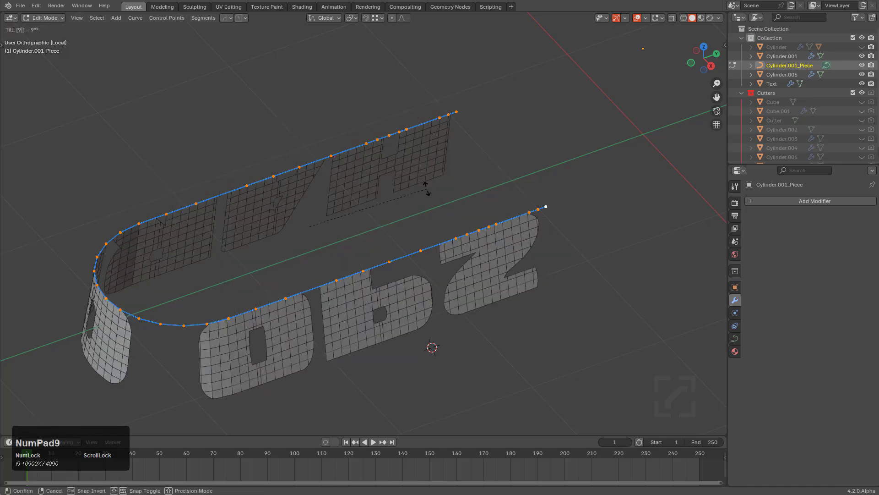
text(0)
key(KP_Enter)
key(shift+r)
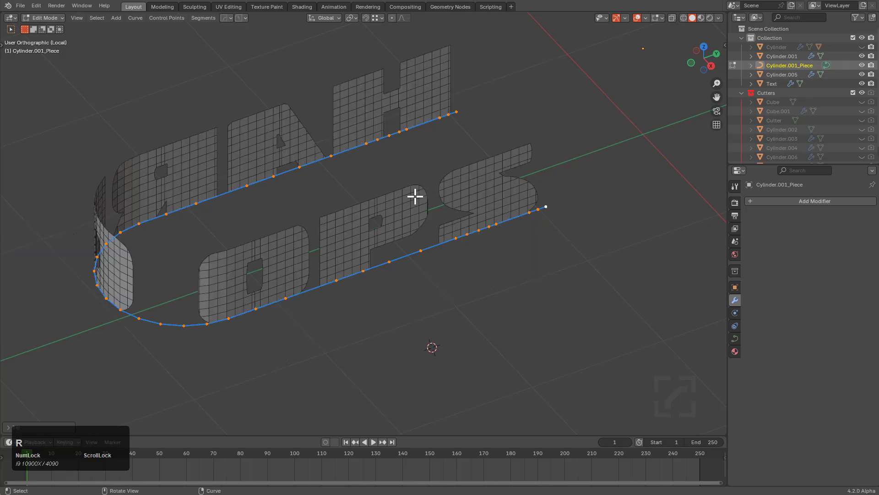
middle_drag(415, 196, 296, 210)
key(Tab)
Step: Select the HOPS text and slide it along Y so it wraps the curve's end
click(296, 210)
key(g)
key(x)
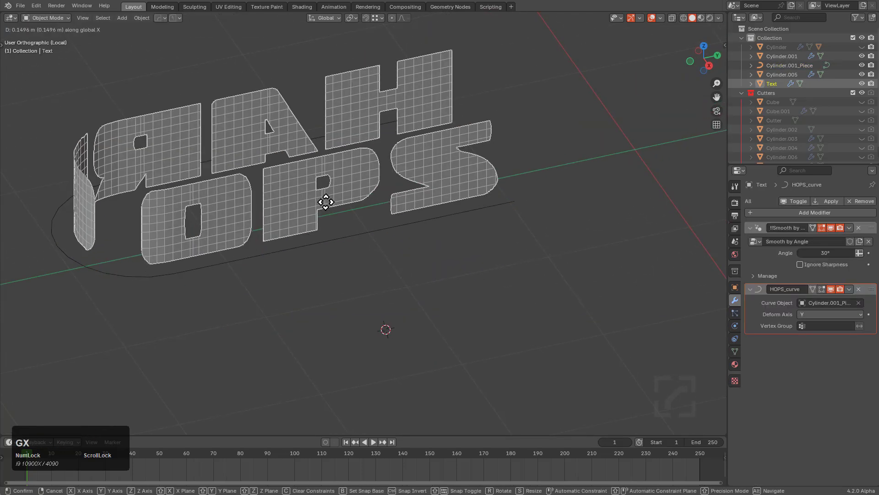
key(y)
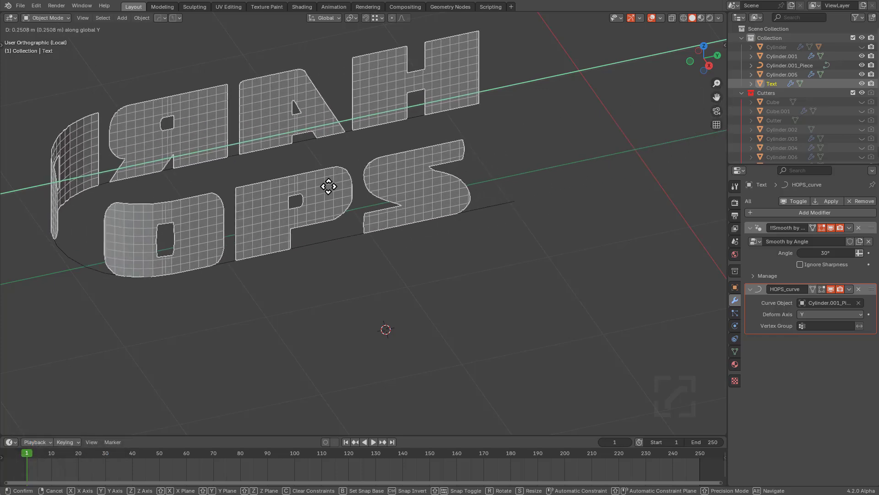
click(271, 186)
Step: Select the curve and orbit around to inspect the wrapped letters
middle_drag(271, 186, 401, 240)
scroll(386, 243, up, 2)
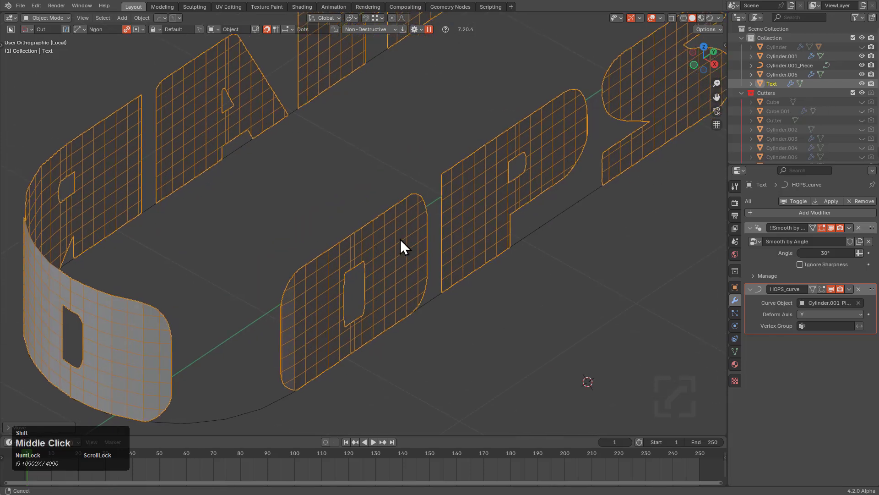
scroll(398, 232, down, 3)
click(446, 225)
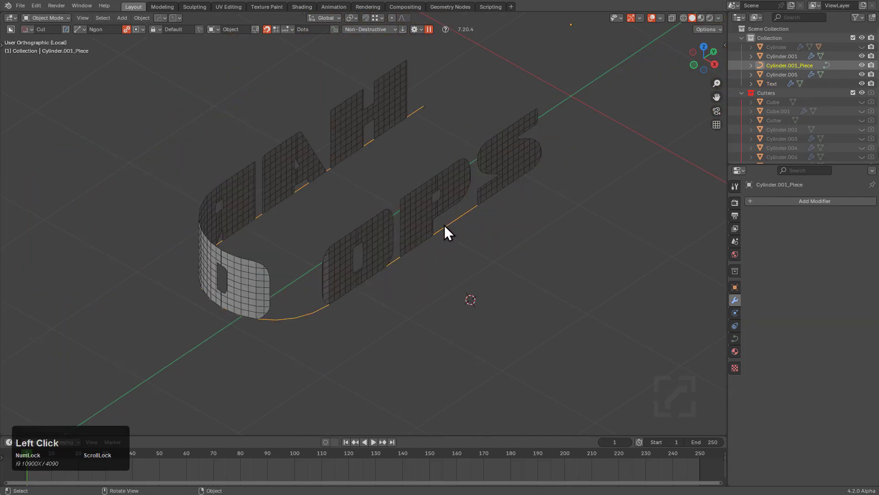
middle_drag(444, 225, 422, 222)
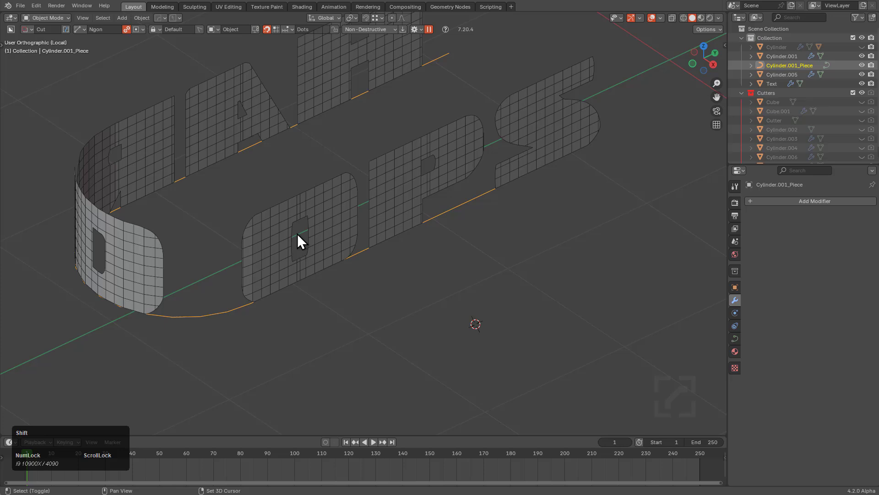
scroll(373, 204, up, 3)
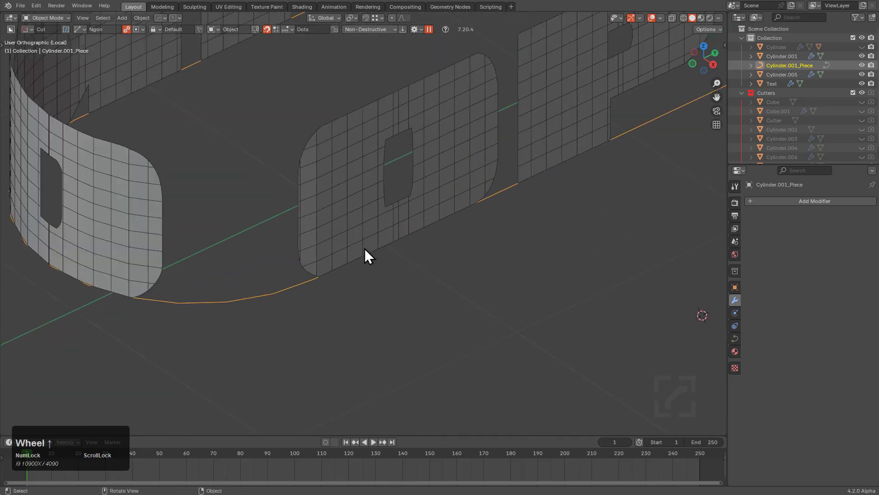
scroll(364, 248, down, 2)
middle_drag(363, 248, 409, 286)
scroll(458, 288, up, 3)
scroll(278, 210, down, 4)
middle_drag(279, 210, 353, 229)
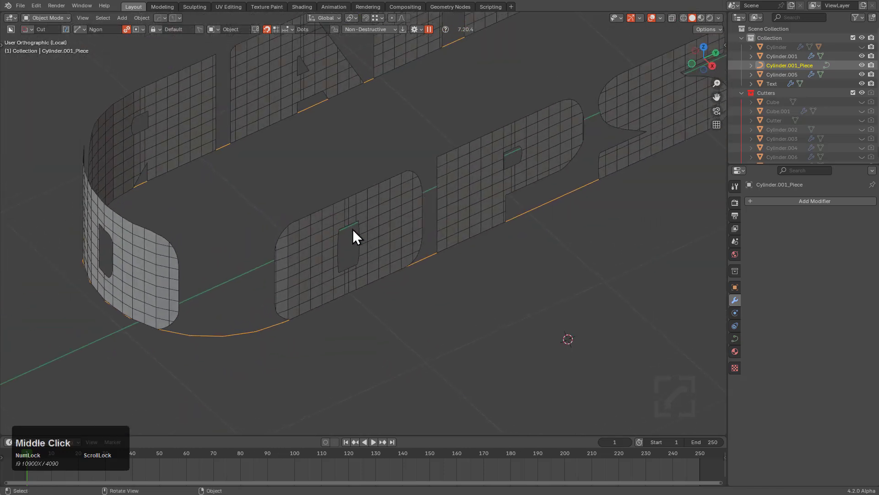
Step: Set the curve's Resolution U to 12 through the Hard Ops curve options
key(q)
click(380, 275)
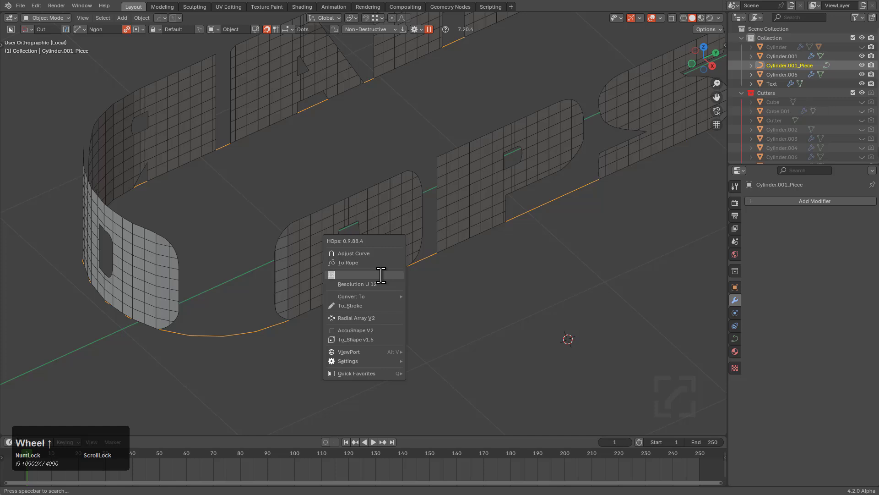
key(q)
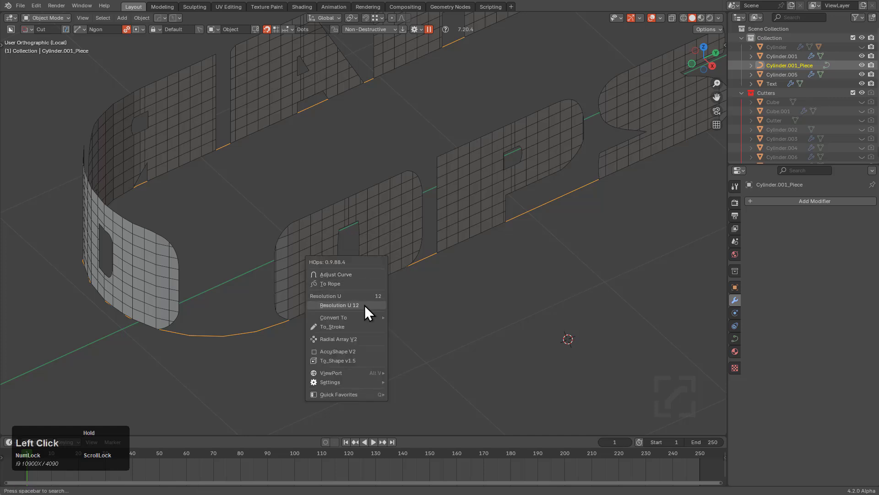
click(364, 305)
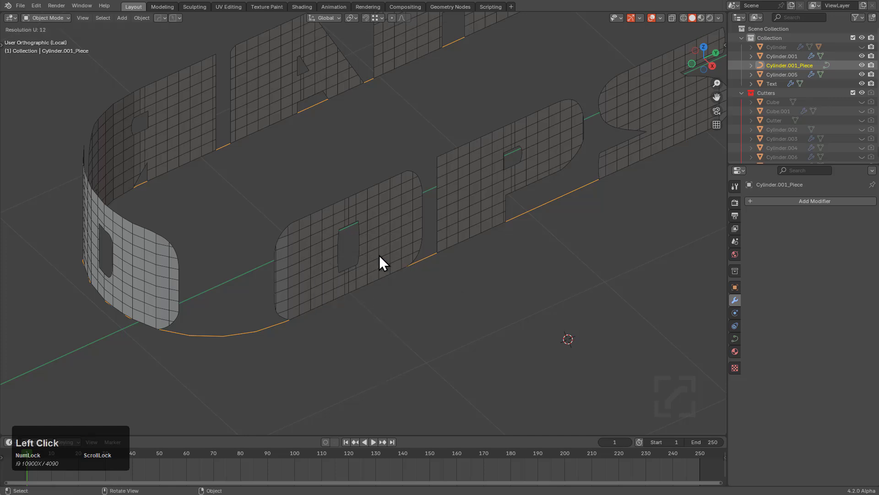
key(Tab)
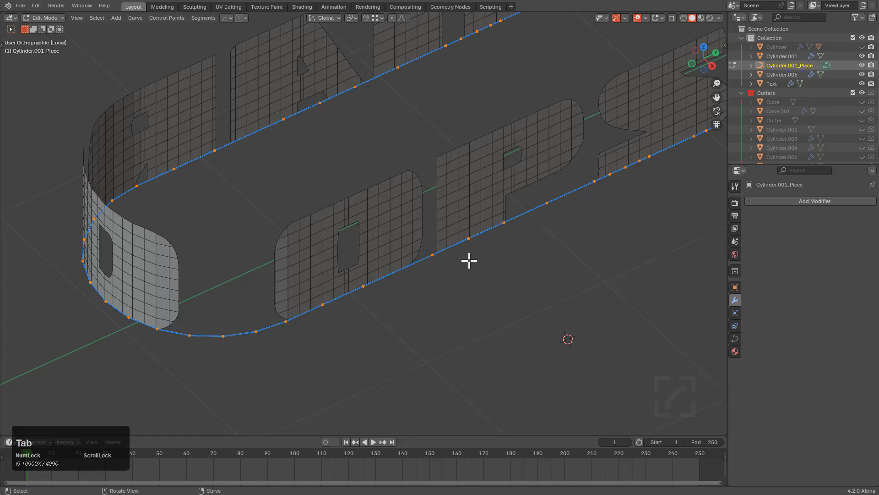
key(Tab)
Step: Try changing the spline type with Hard Ops Adjust Curve, then undo it
key(q)
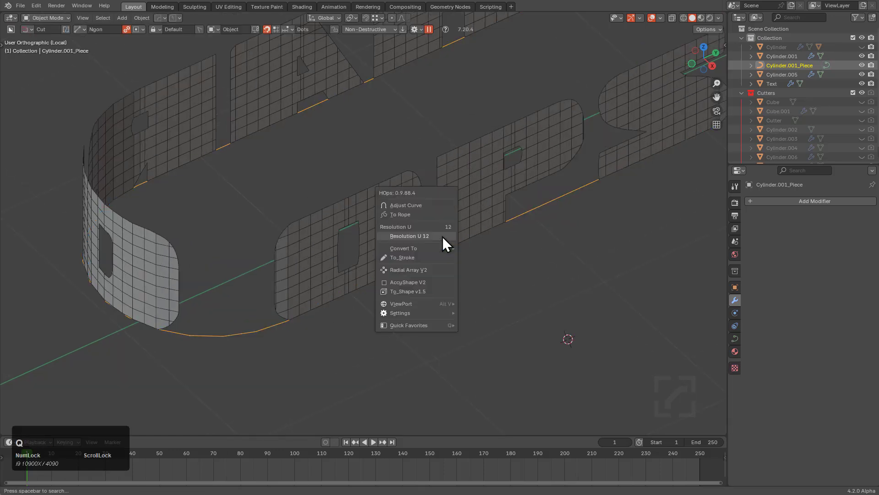
click(430, 208)
key(q)
key(w)
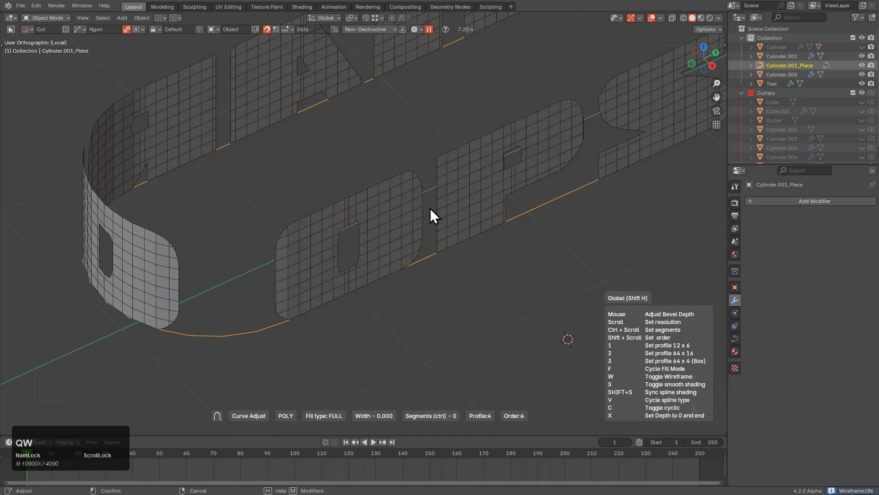
key(w)
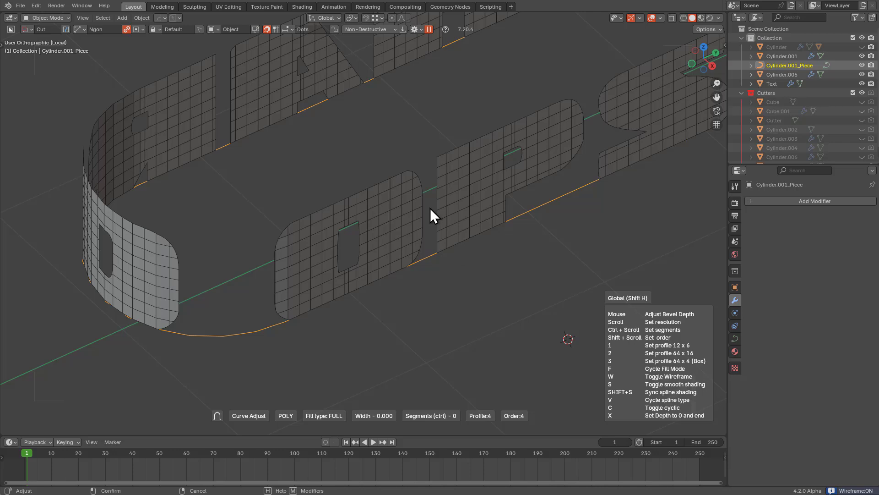
key(v)
key(v)
key(v)
key(v)
key(v)
key(v)
key(v)
key(v)
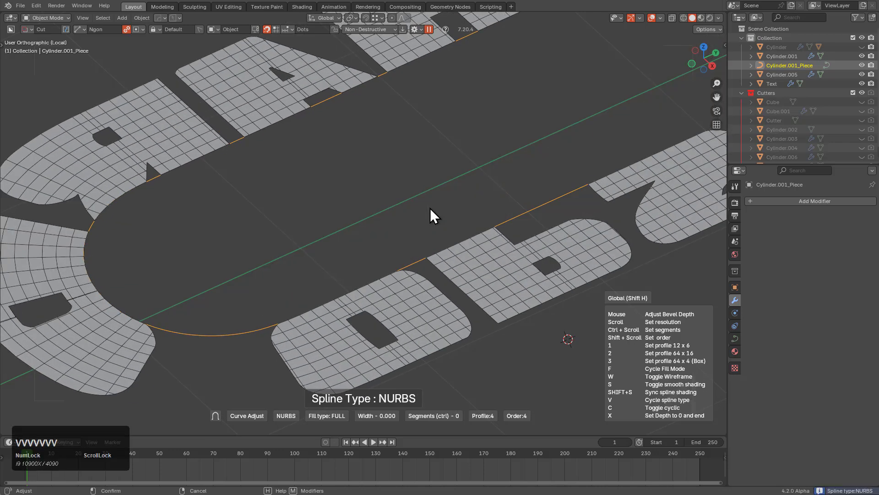
click(430, 207)
key(Tab)
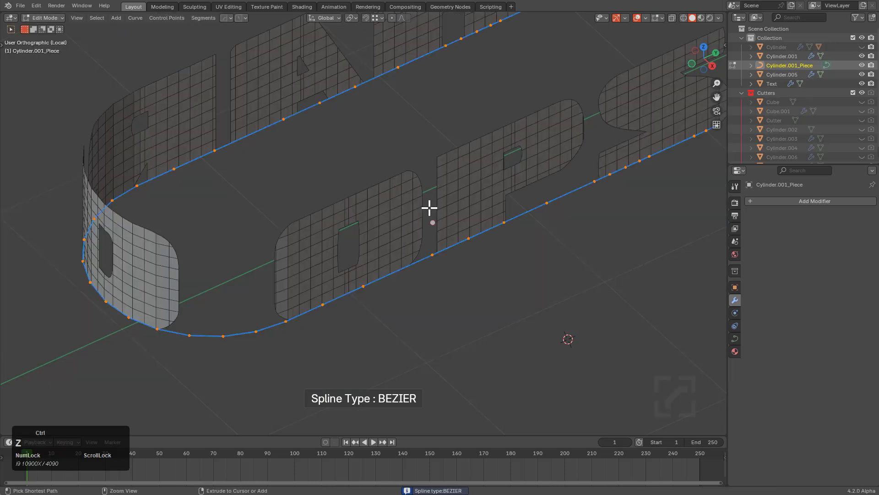
key(z)
key(Tab)
Step: Switch the curve to a NURBS spline with Adjust Curve and deselect it
key(q)
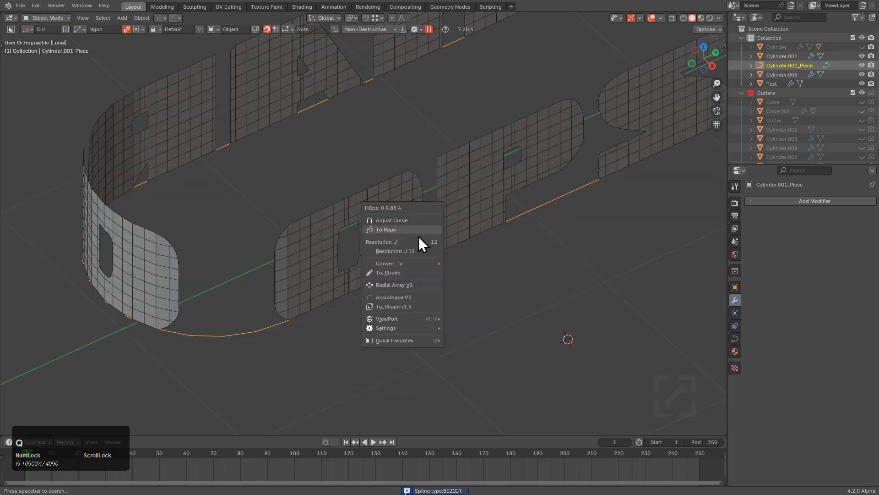
click(419, 220)
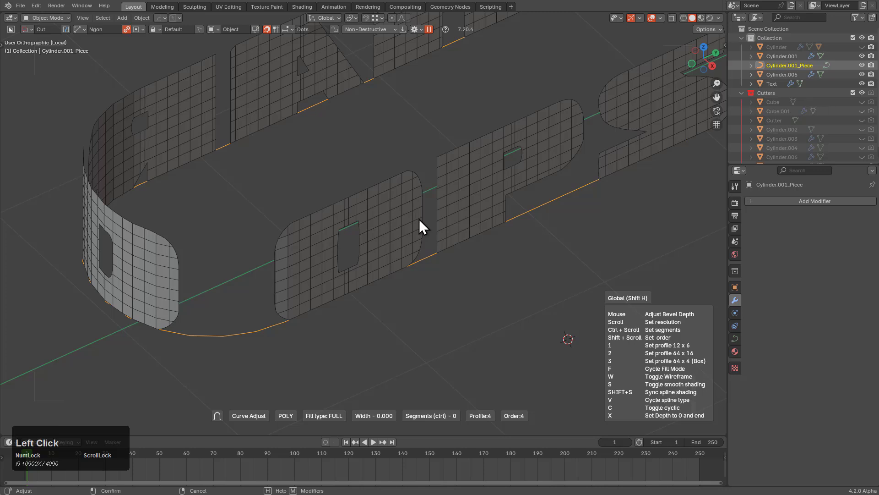
key(v)
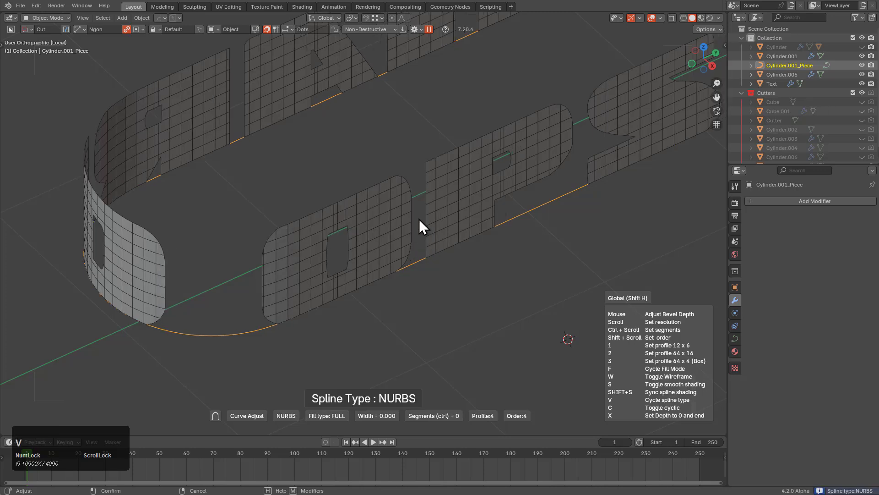
click(428, 223)
scroll(445, 199, down, 5)
key(alt+a)
scroll(438, 222, up, 5)
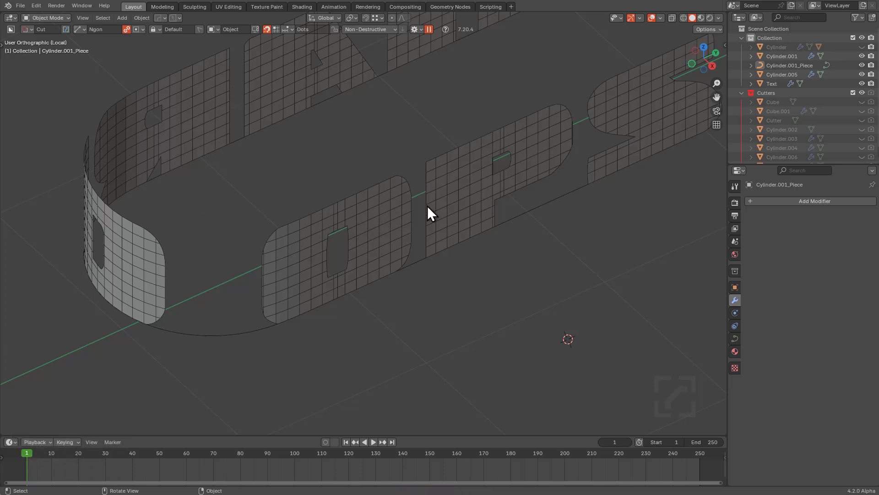
Step: Leave local view so the whole crank arm shows alongside the HOPS lettering
middle_drag(478, 177, 433, 193)
key(KP_Divide)
scroll(376, 185, down, 2)
Step: Frame the HOPS text and orbit to a low frontal view of the letters wrapping the loop
click(372, 173)
key(KP_Decimal)
scroll(393, 185, down, 3)
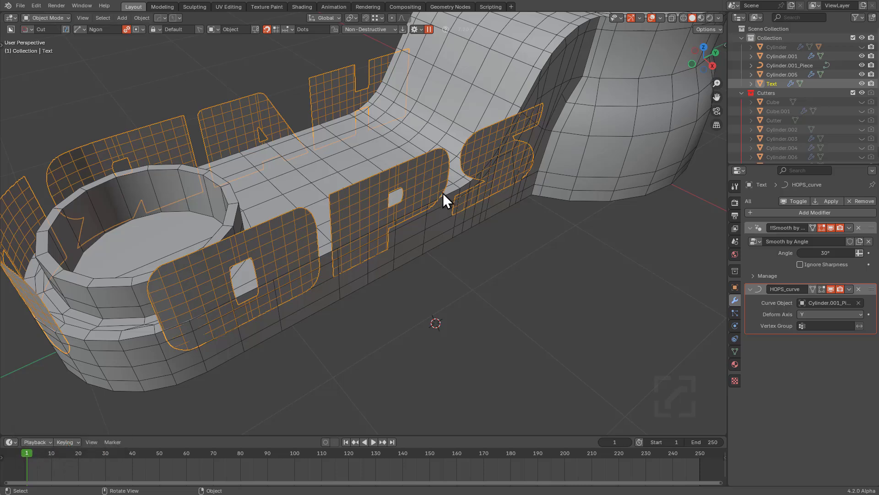
middle_drag(443, 193, 457, 199)
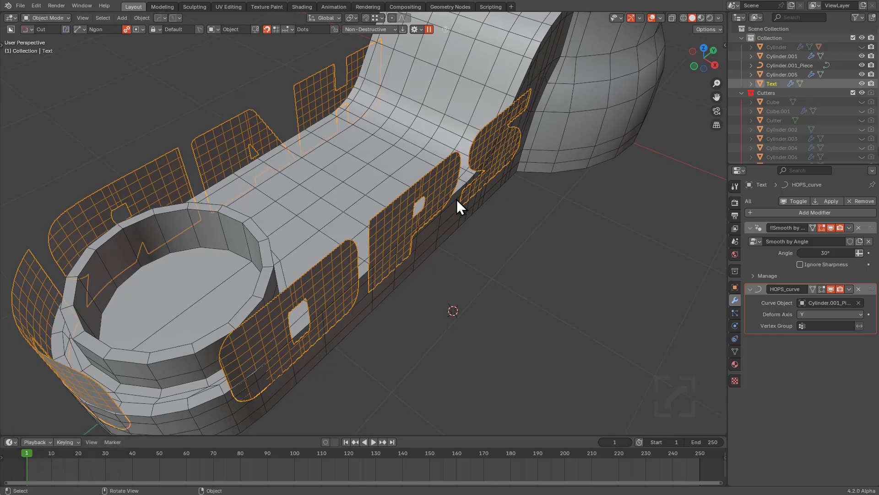
middle_drag(459, 199, 387, 237)
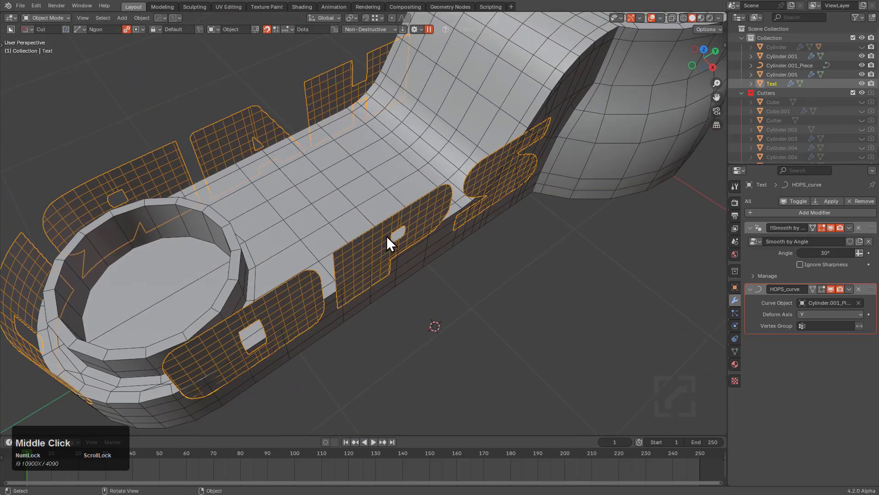